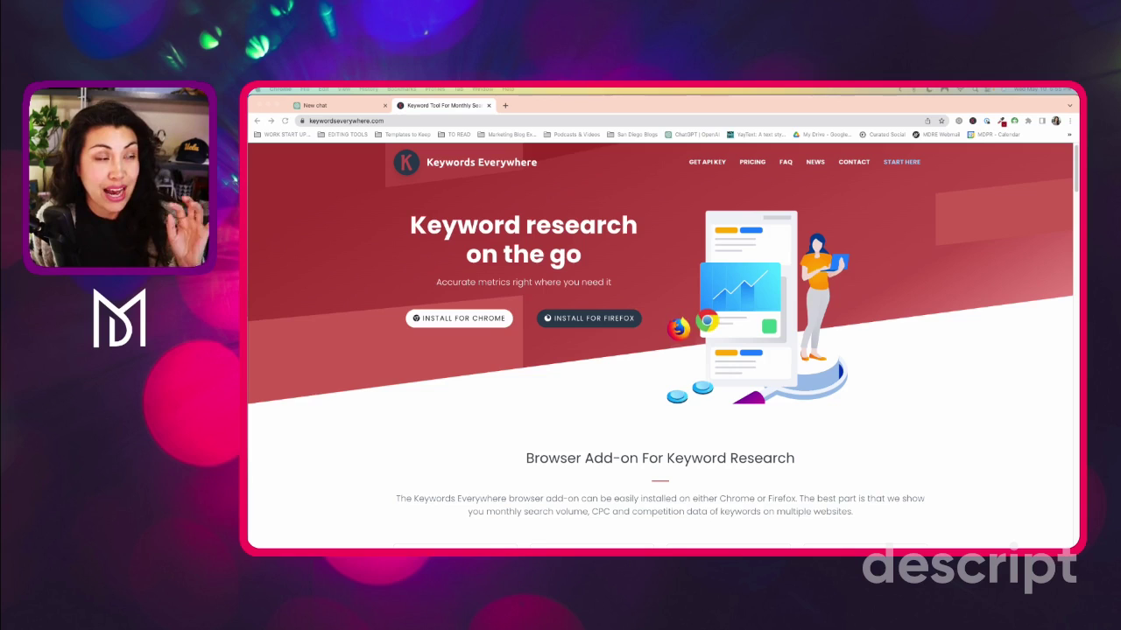
- In a new tab, Google 'senior real estate specialist' to see its 47/100 SEO difficulty and trends
{"action": "left_click", "coordinate": [505, 105]}
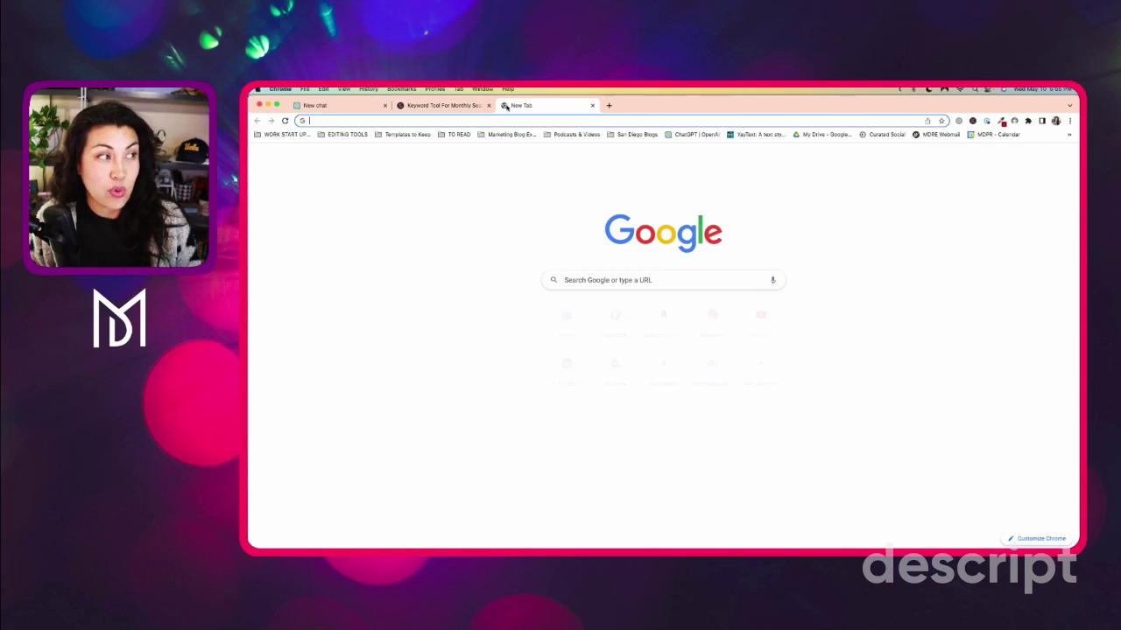
{"action": "left_click", "coordinate": [687, 283]}
{"action": "type", "text": "senior real estate specialist"}
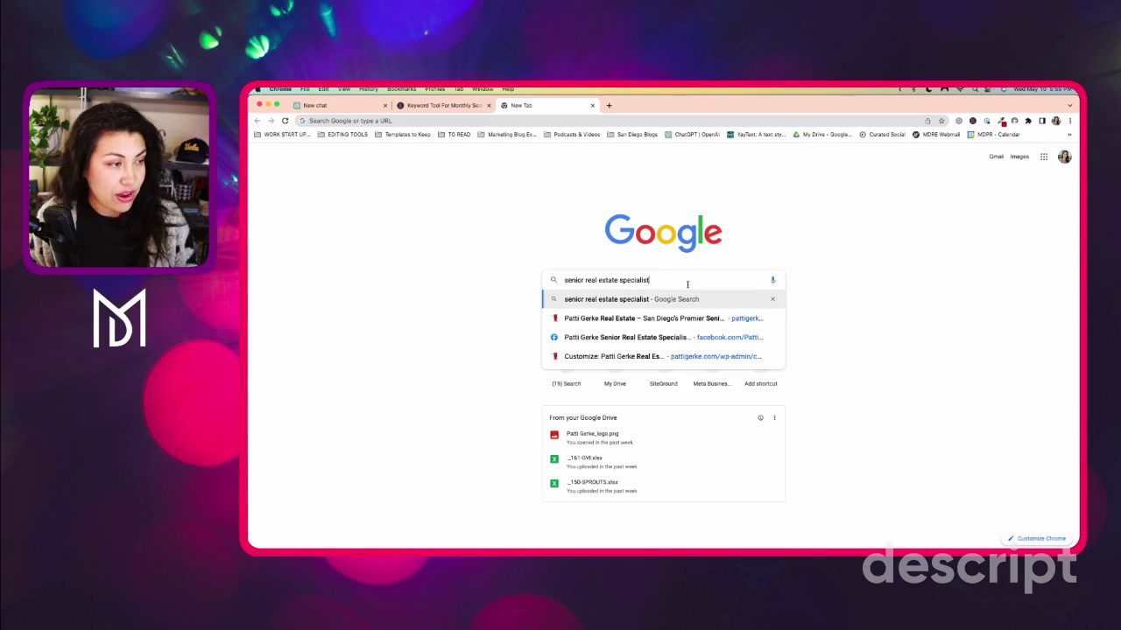
{"action": "left_click", "coordinate": [715, 265]}
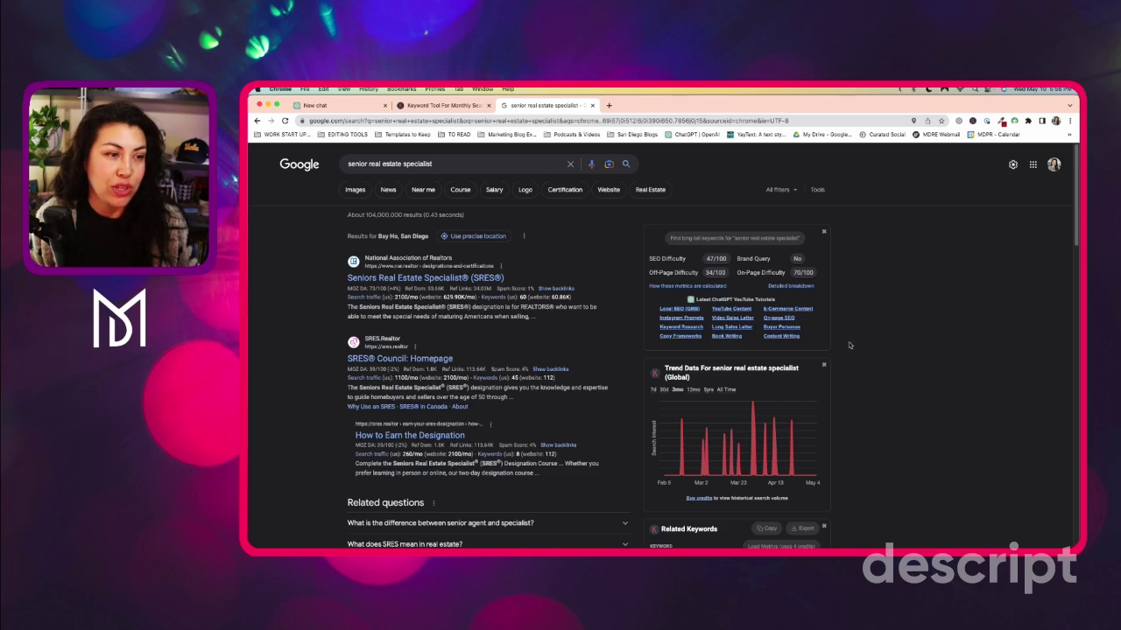
{"action": "scroll", "coordinate": [847, 458], "scroll_direction": "down", "scroll_amount": 2}
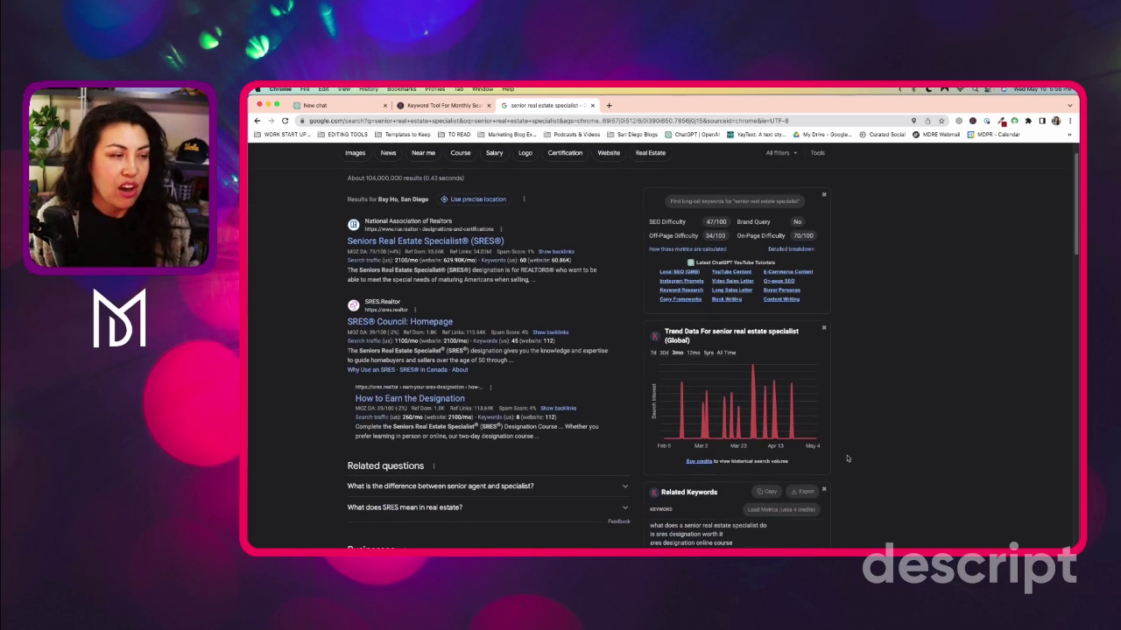
{"action": "scroll", "coordinate": [847, 458], "scroll_direction": "down", "scroll_amount": 4}
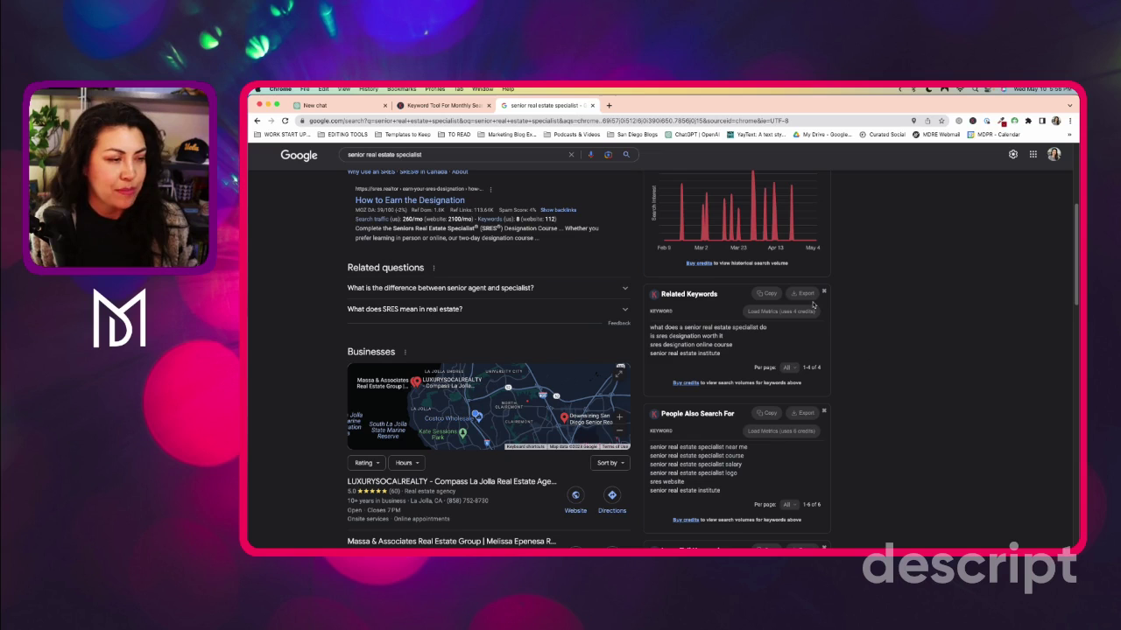
{"action": "scroll", "coordinate": [878, 495], "scroll_direction": "down", "scroll_amount": 3}
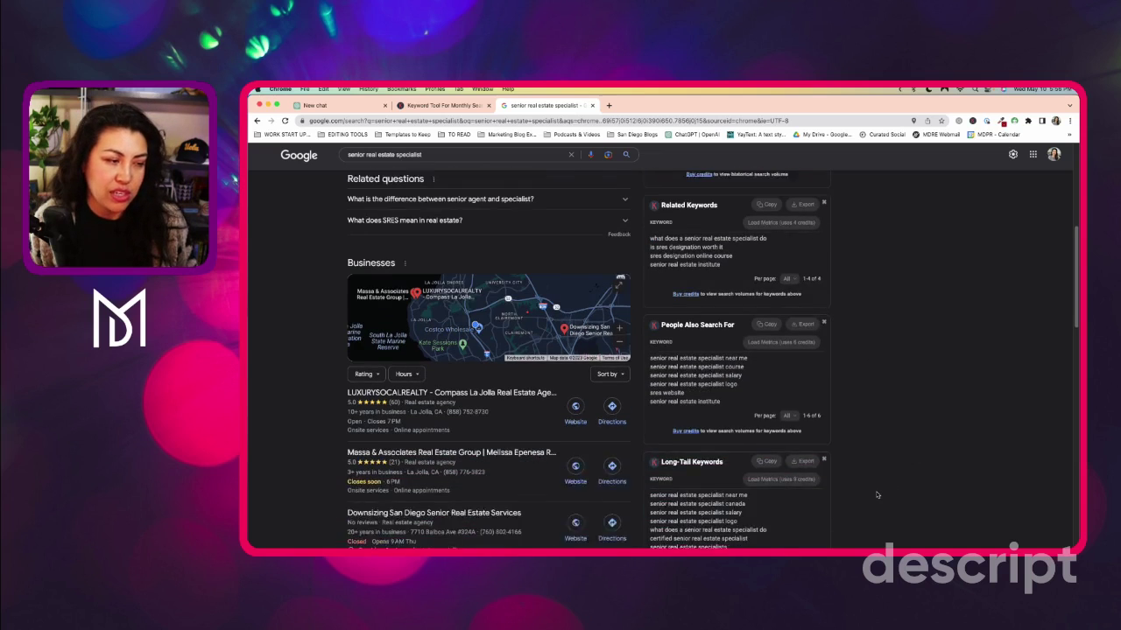
{"action": "scroll", "coordinate": [865, 433], "scroll_direction": "down", "scroll_amount": 4}
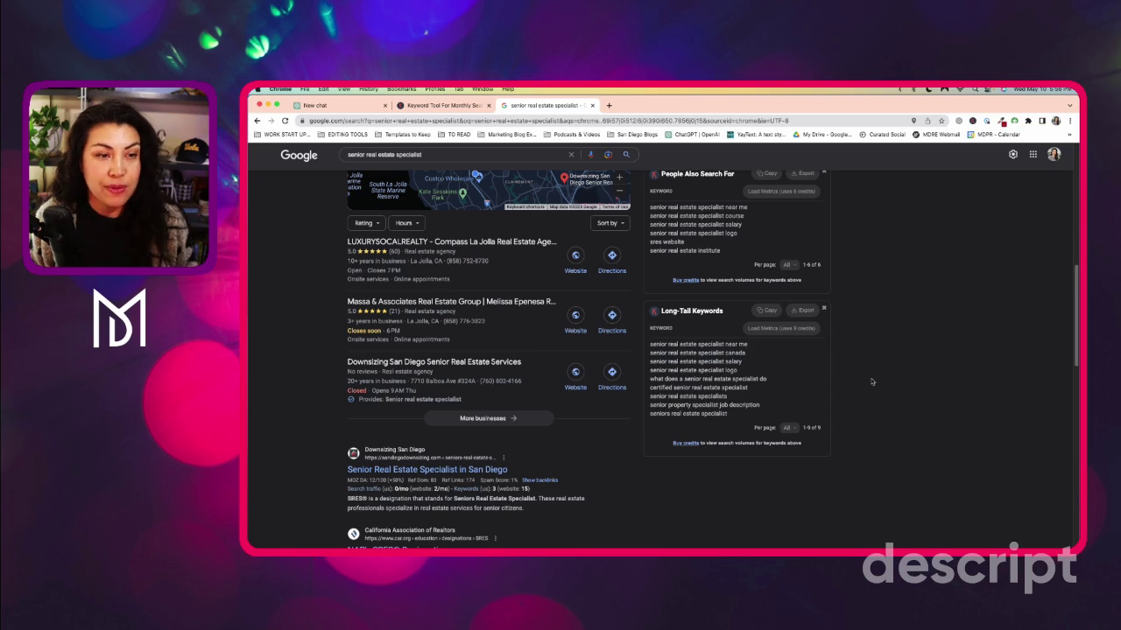
{"action": "scroll", "coordinate": [871, 382], "scroll_direction": "up", "scroll_amount": 4}
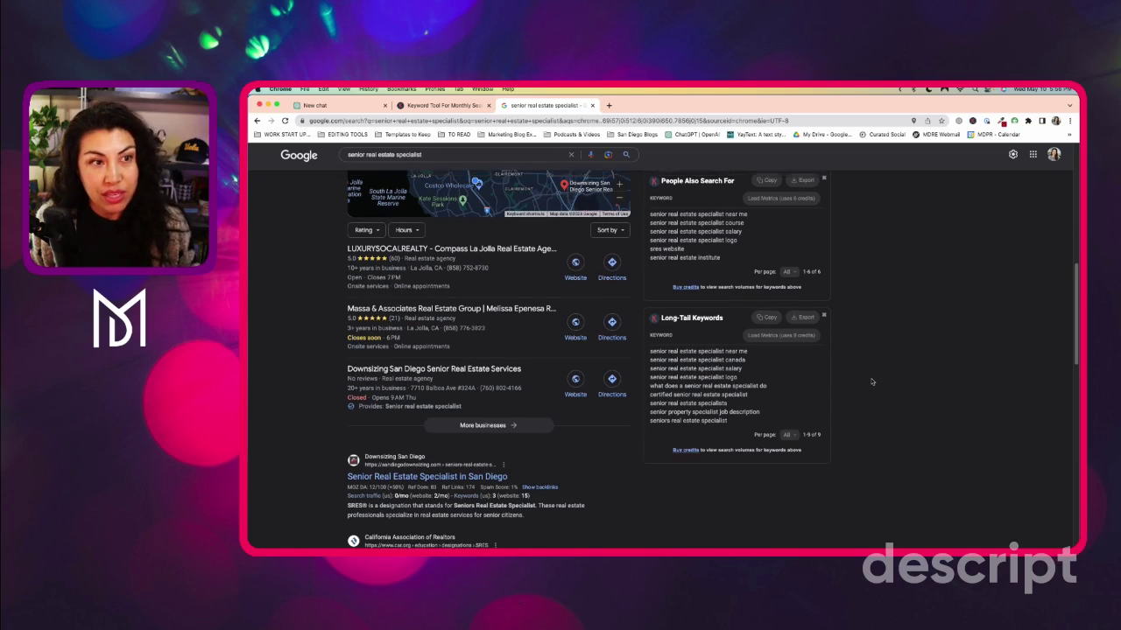
{"action": "scroll", "coordinate": [871, 381], "scroll_direction": "up", "scroll_amount": 5}
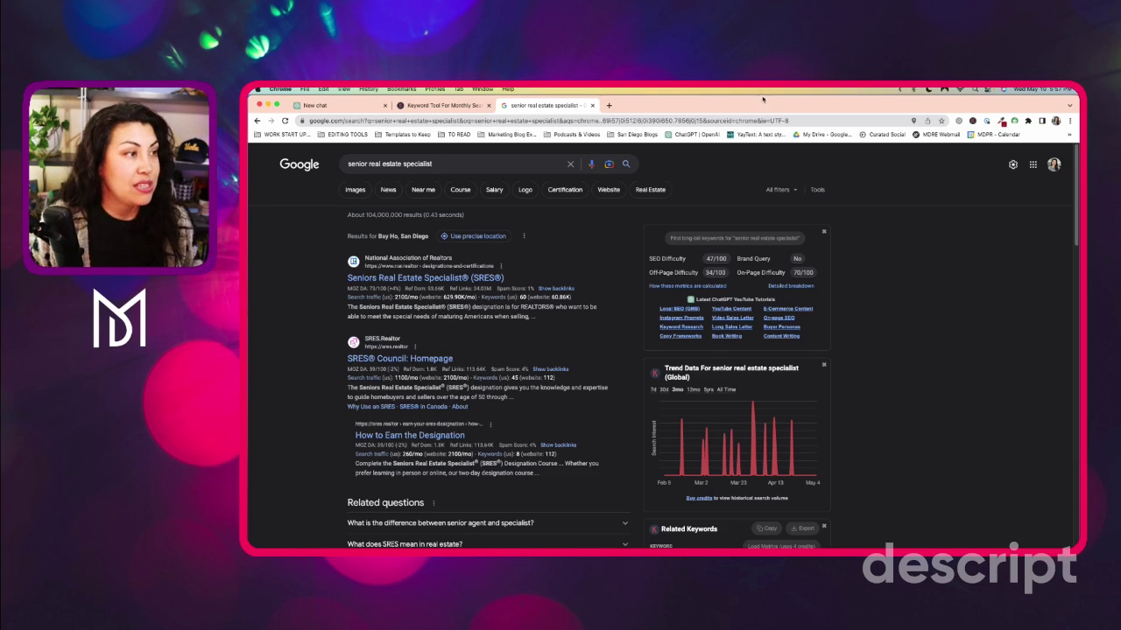
- Close the Google results, return to the new ChatGPT chat and show the Keywords Everywhere templates
{"action": "left_click", "coordinate": [593, 105]}
{"action": "left_click", "coordinate": [350, 107]}
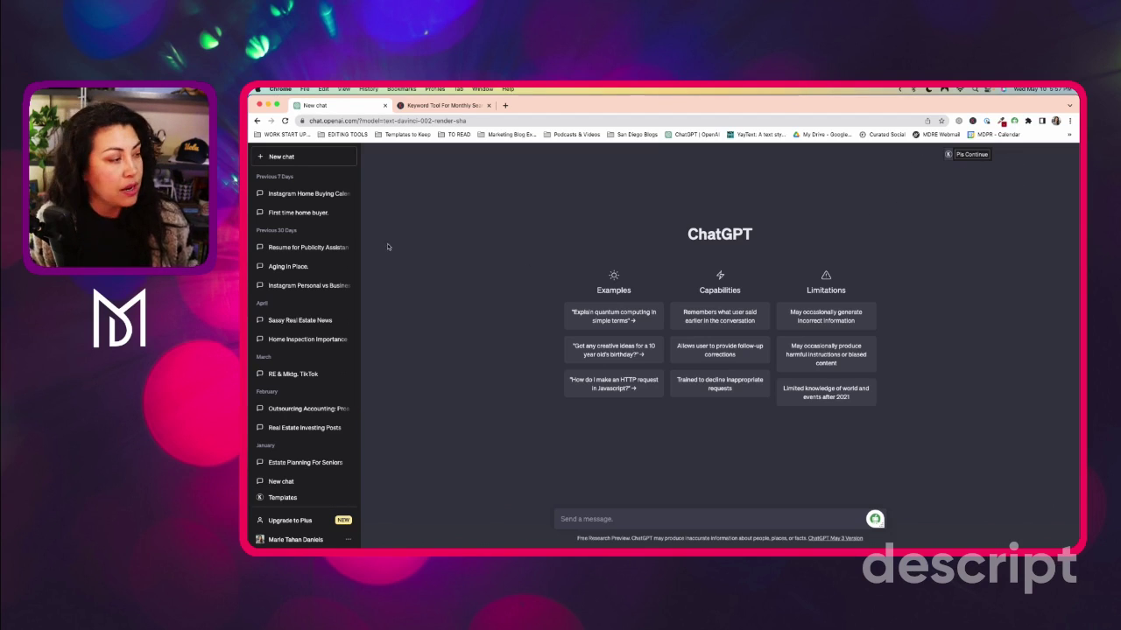
{"action": "left_click", "coordinate": [324, 498]}
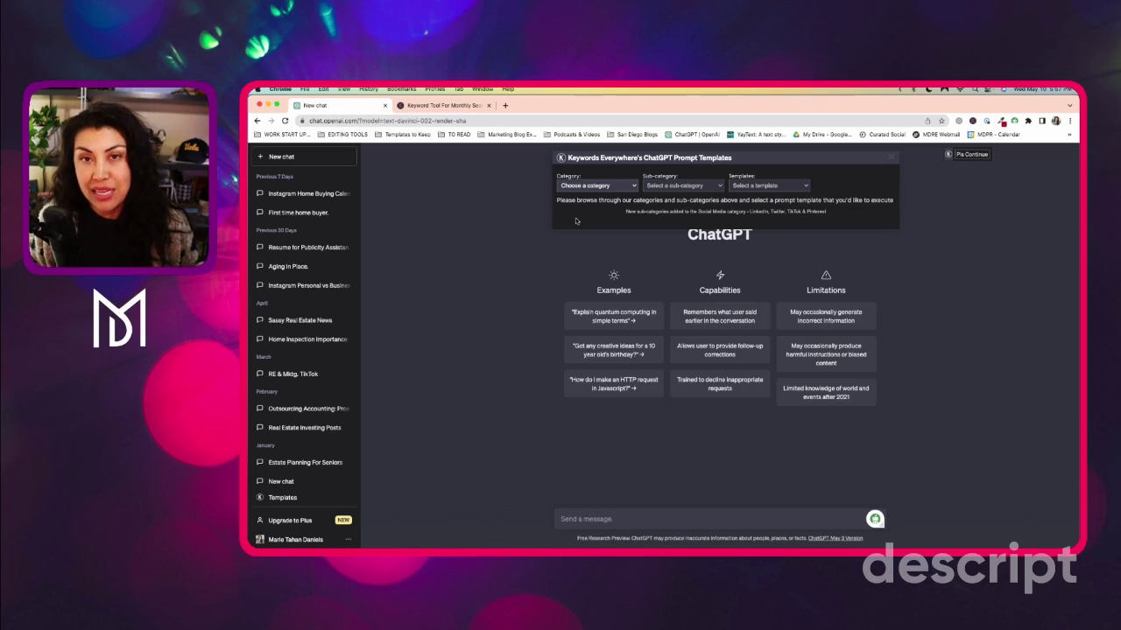
- Pick Copy Writing > Content Writing > Content Outline Generator as the prompt template
{"action": "left_click", "coordinate": [596, 189]}
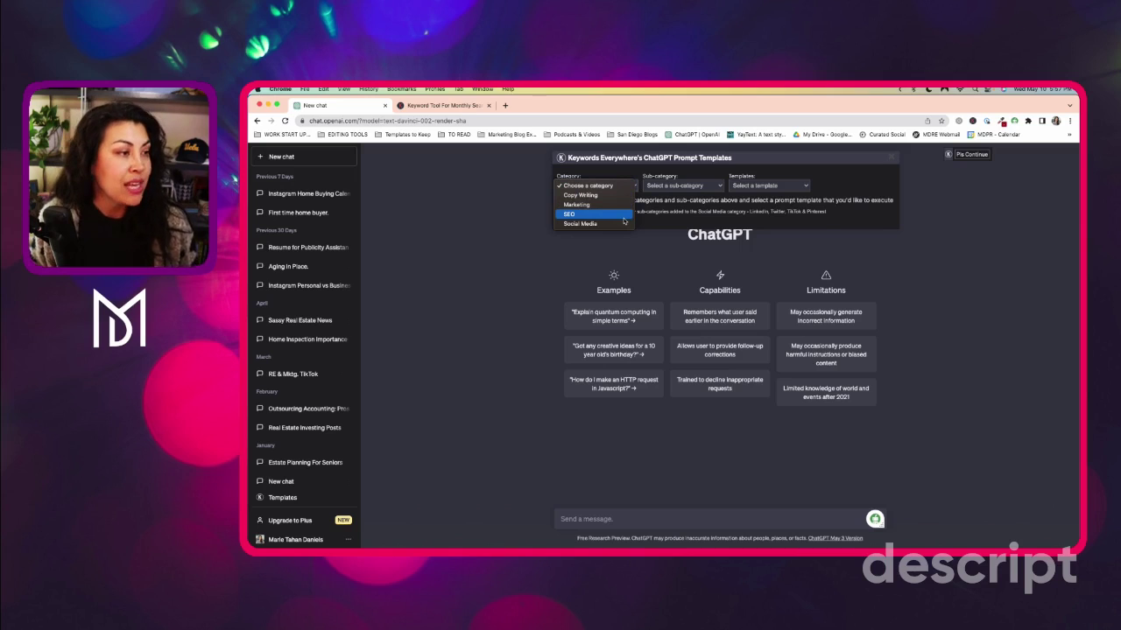
{"action": "left_click", "coordinate": [617, 186]}
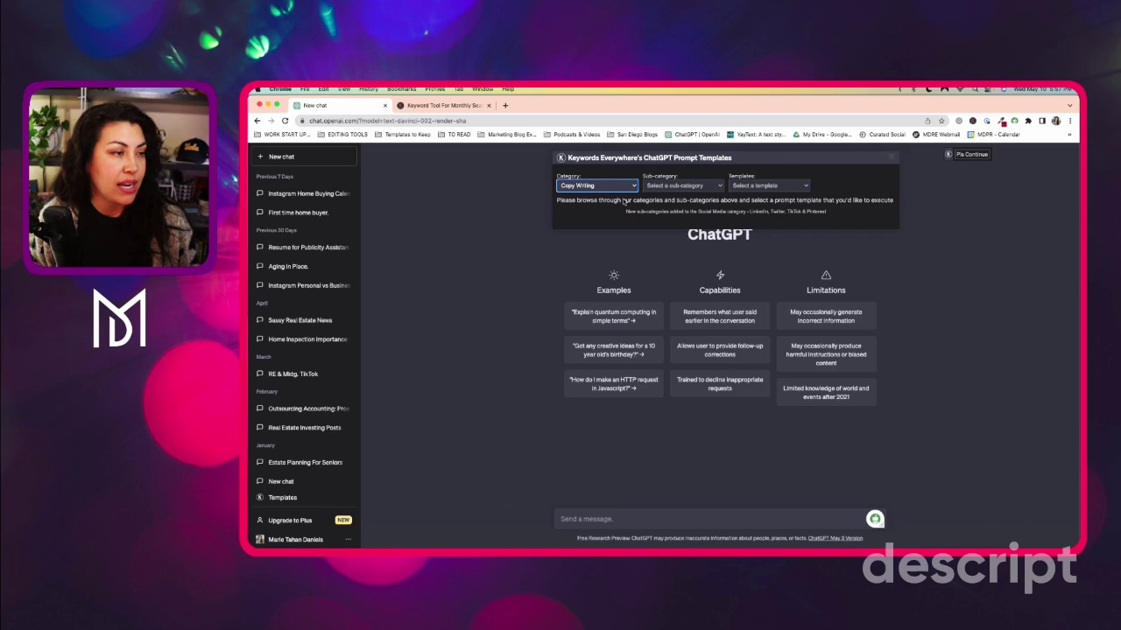
{"action": "left_click", "coordinate": [682, 186]}
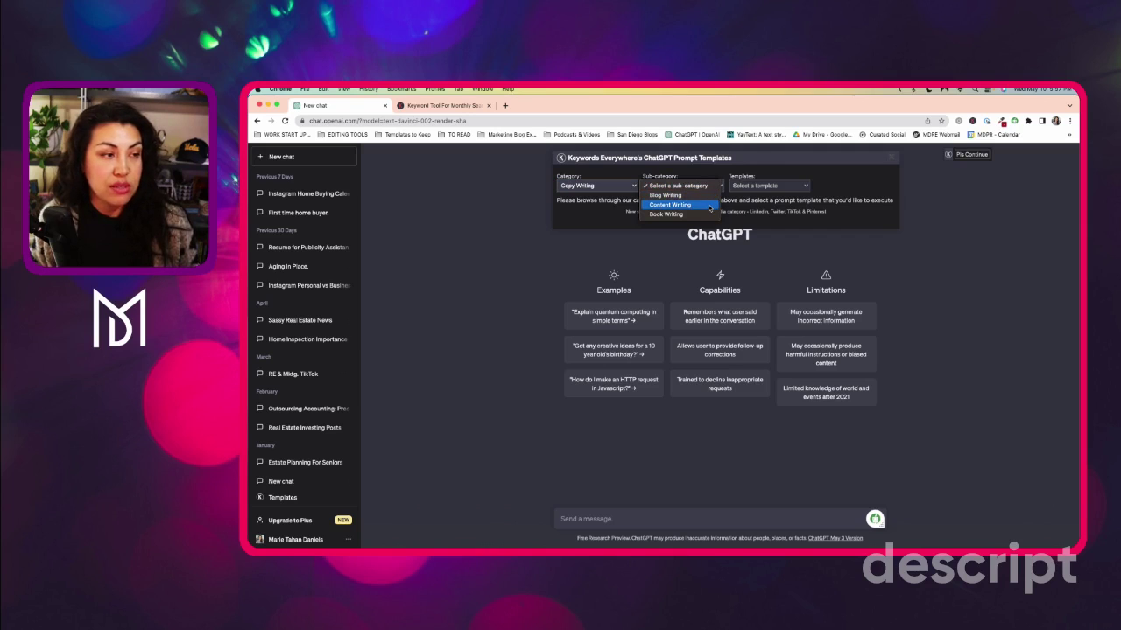
{"action": "left_click", "coordinate": [707, 205]}
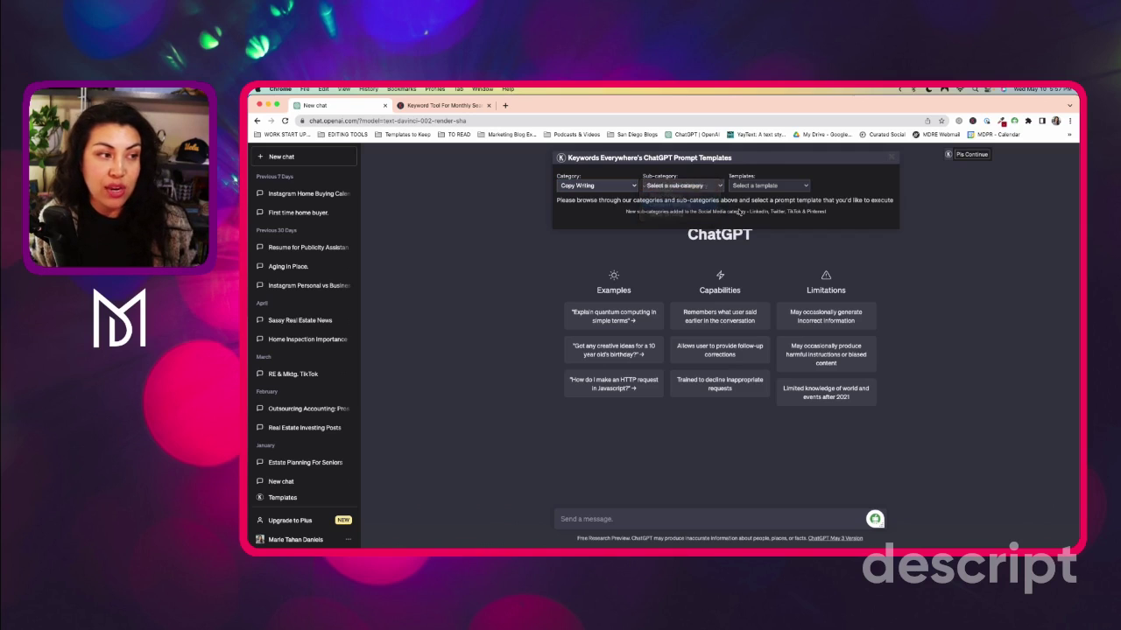
{"action": "left_click", "coordinate": [797, 188]}
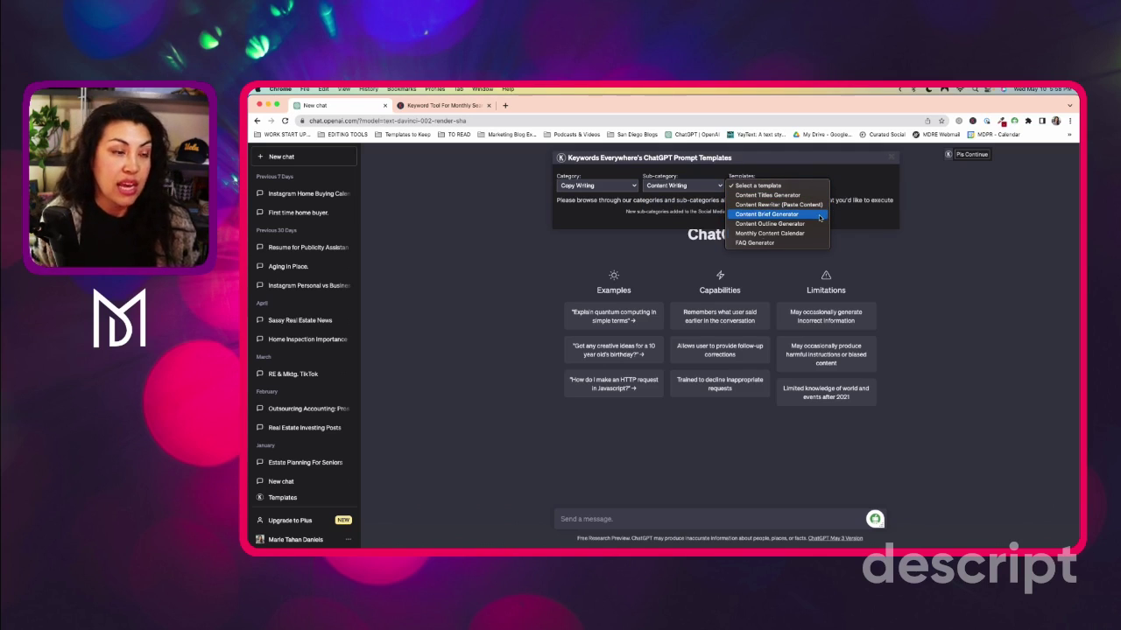
{"action": "left_click", "coordinate": [768, 224]}
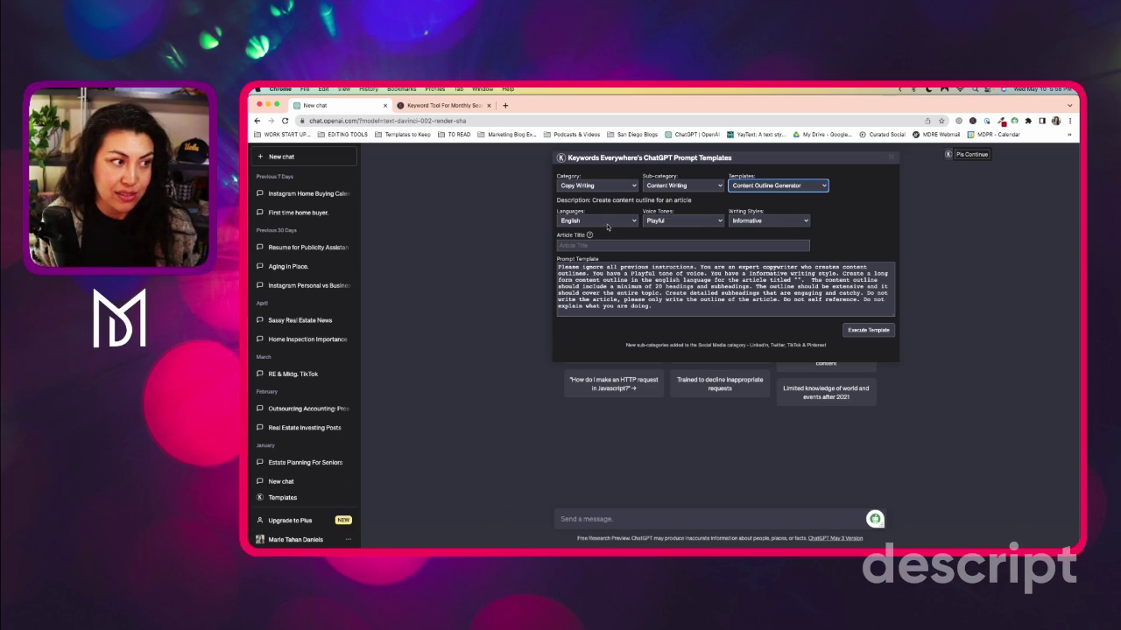
- Keep Playful tone and Informative style, and title the article 'What is a senior real estate specialist'
{"action": "left_click", "coordinate": [707, 226]}
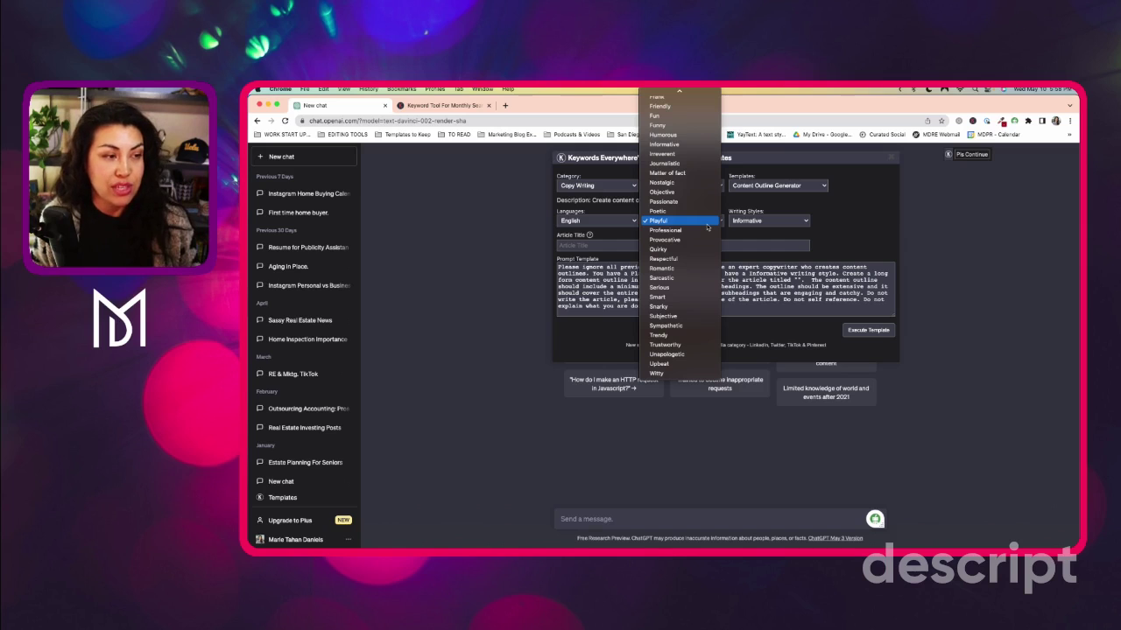
{"action": "left_click", "coordinate": [707, 222]}
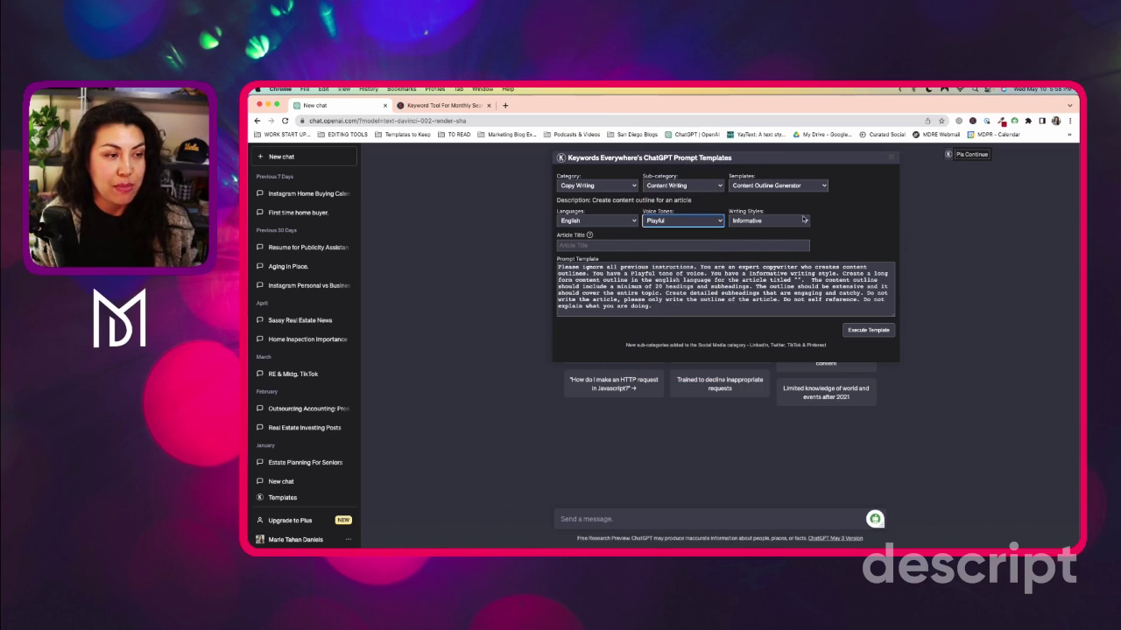
{"action": "left_click", "coordinate": [804, 220]}
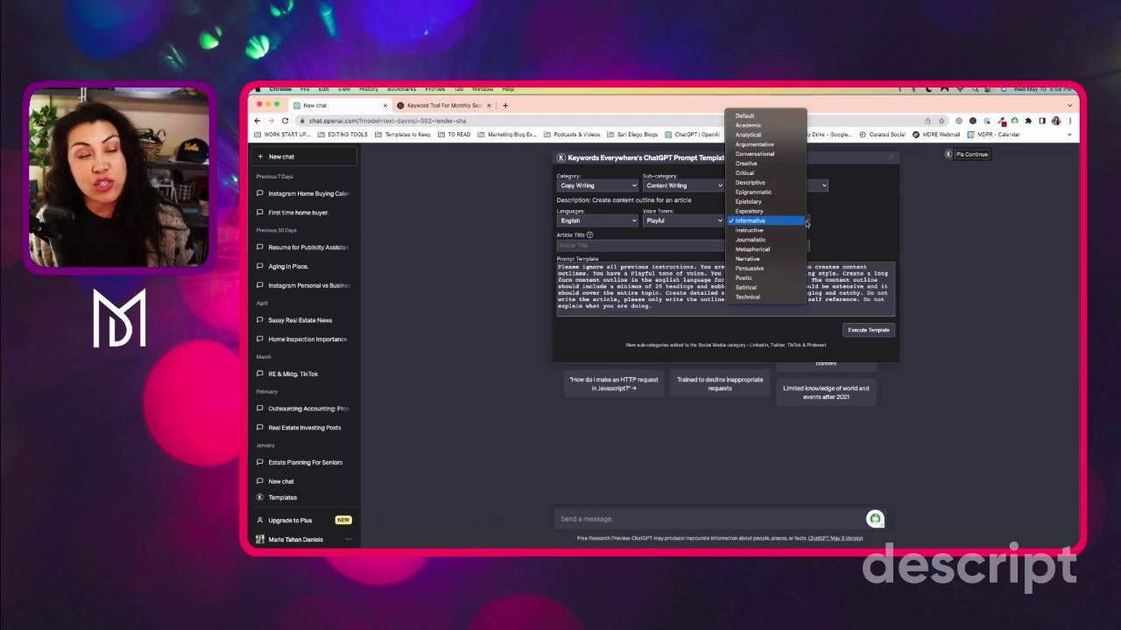
{"action": "left_click", "coordinate": [805, 222]}
{"action": "left_click", "coordinate": [803, 247]}
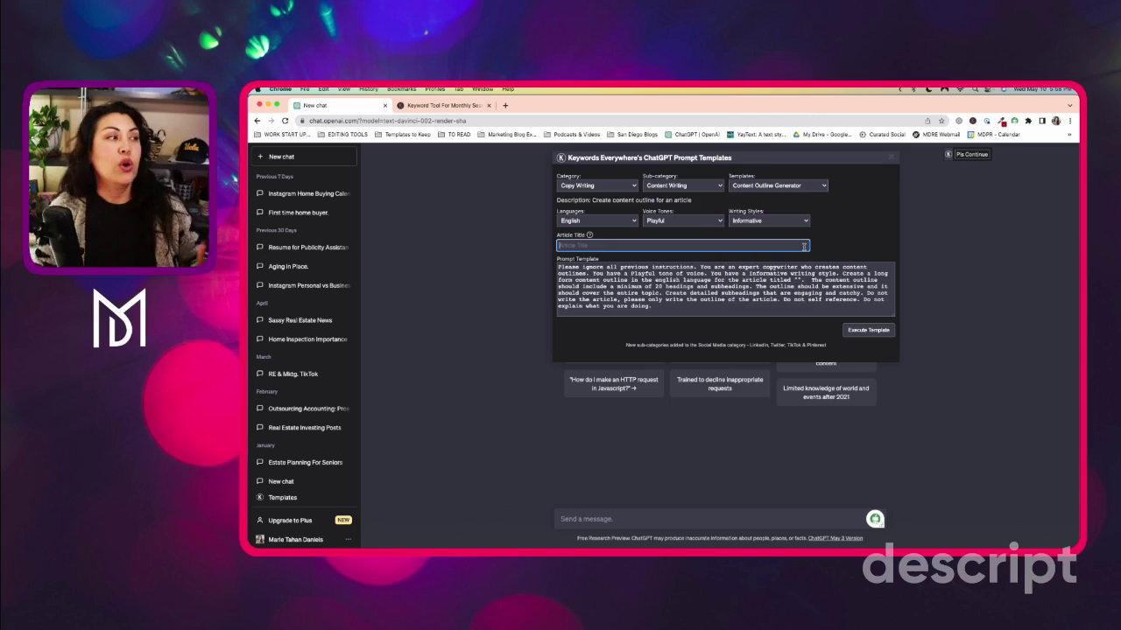
{"action": "type", "text": "What is "}
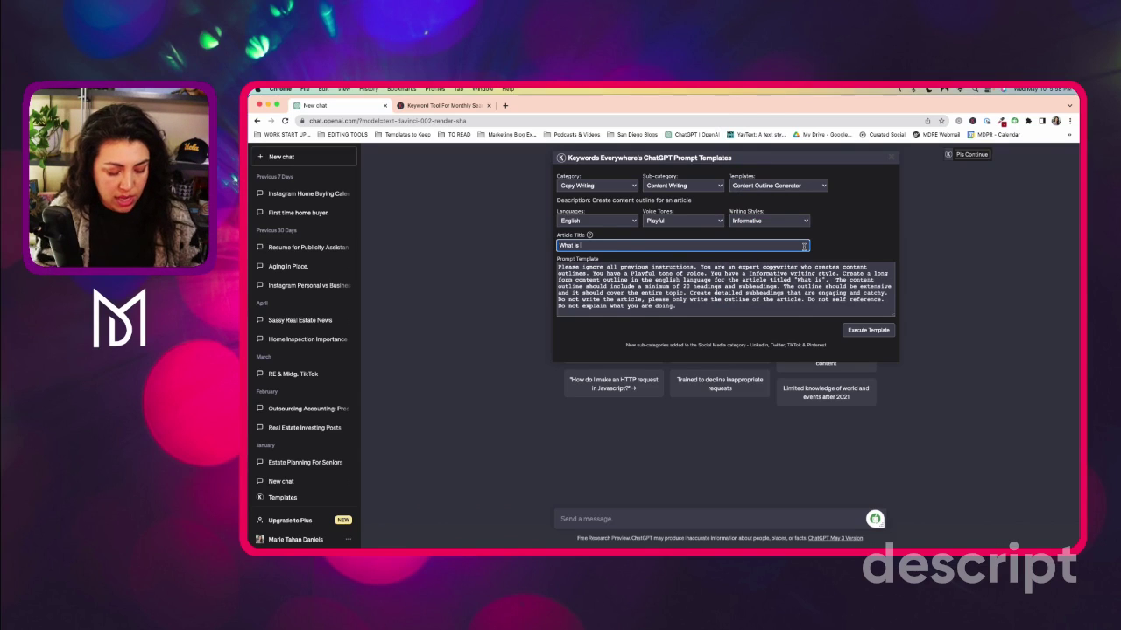
{"action": "type", "text": "a senior real estate specialist"}
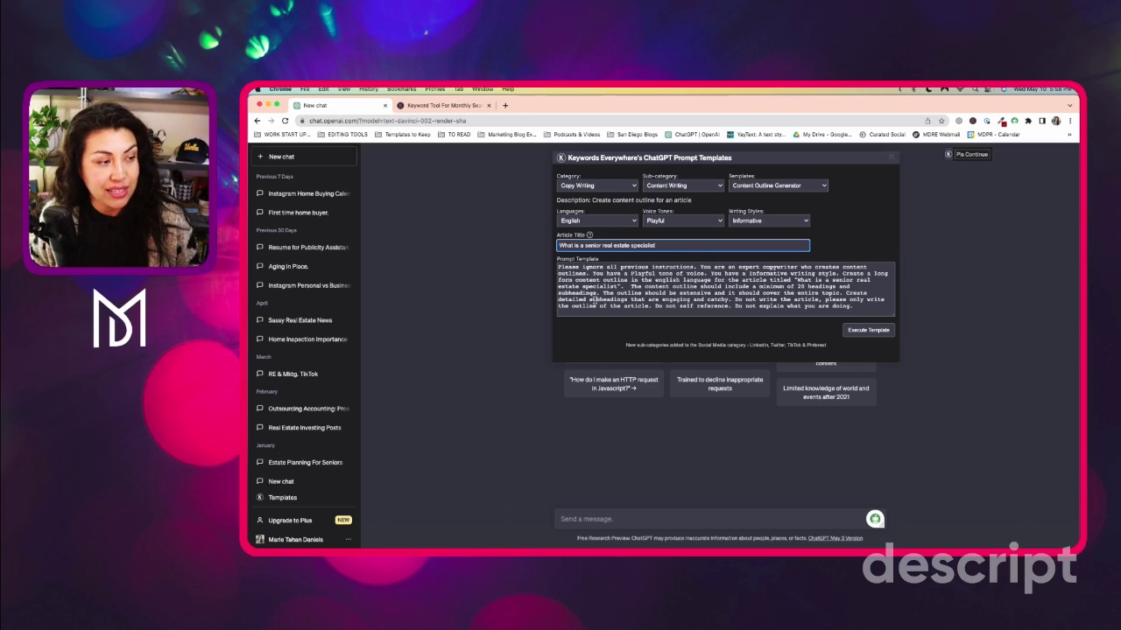
{"action": "left_click", "coordinate": [881, 329]}
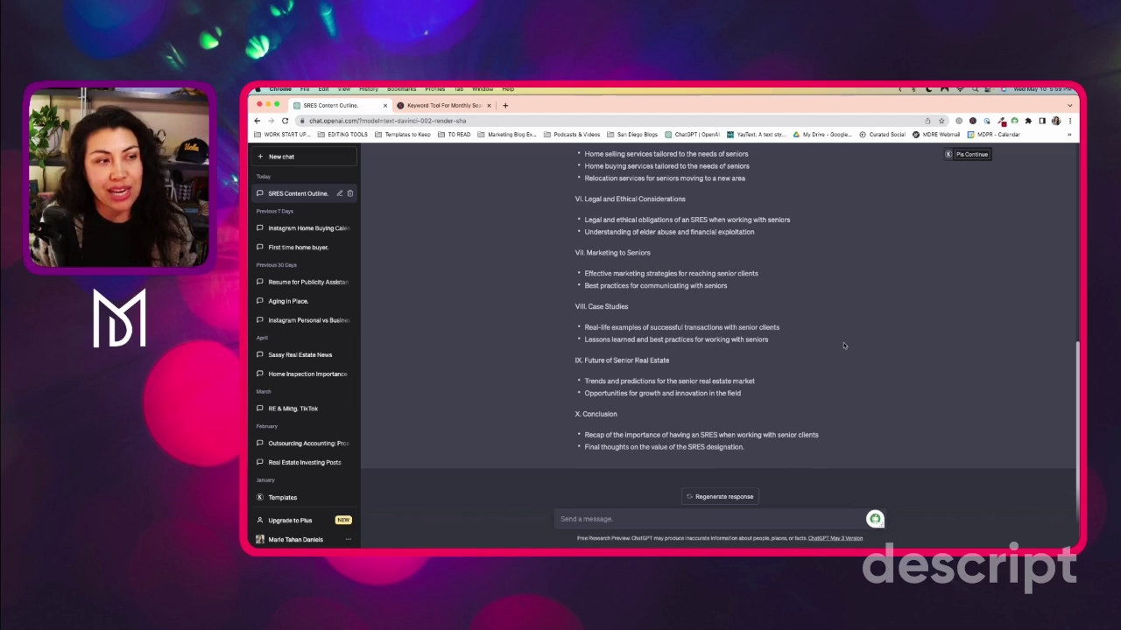
{"action": "scroll", "coordinate": [844, 342], "scroll_direction": "up", "scroll_amount": 5}
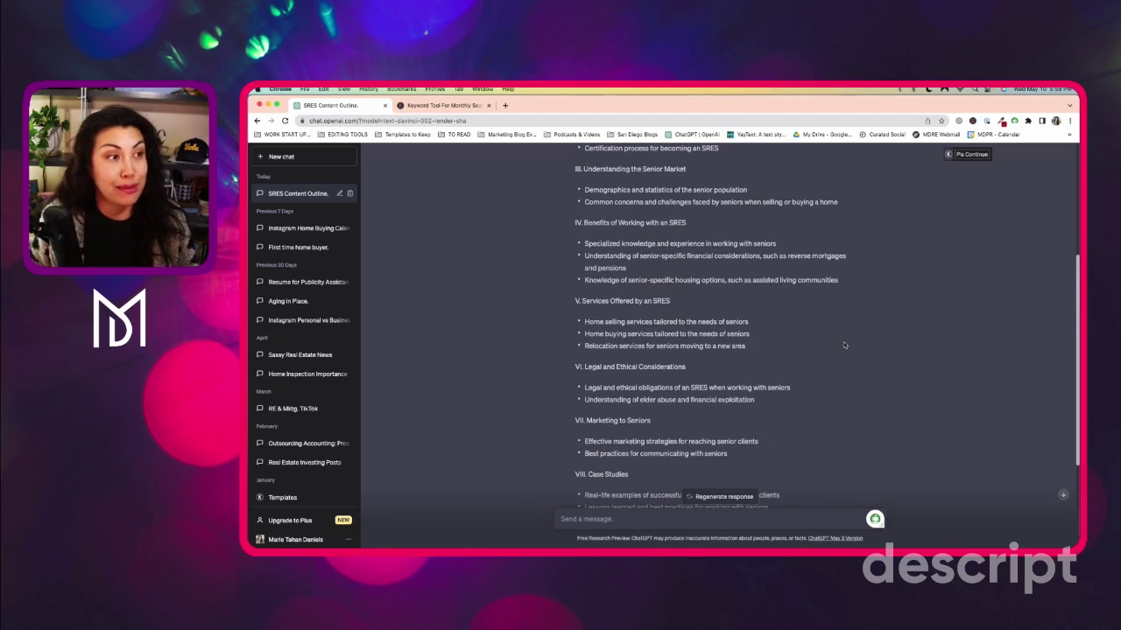
{"action": "scroll", "coordinate": [843, 345], "scroll_direction": "up", "scroll_amount": 3}
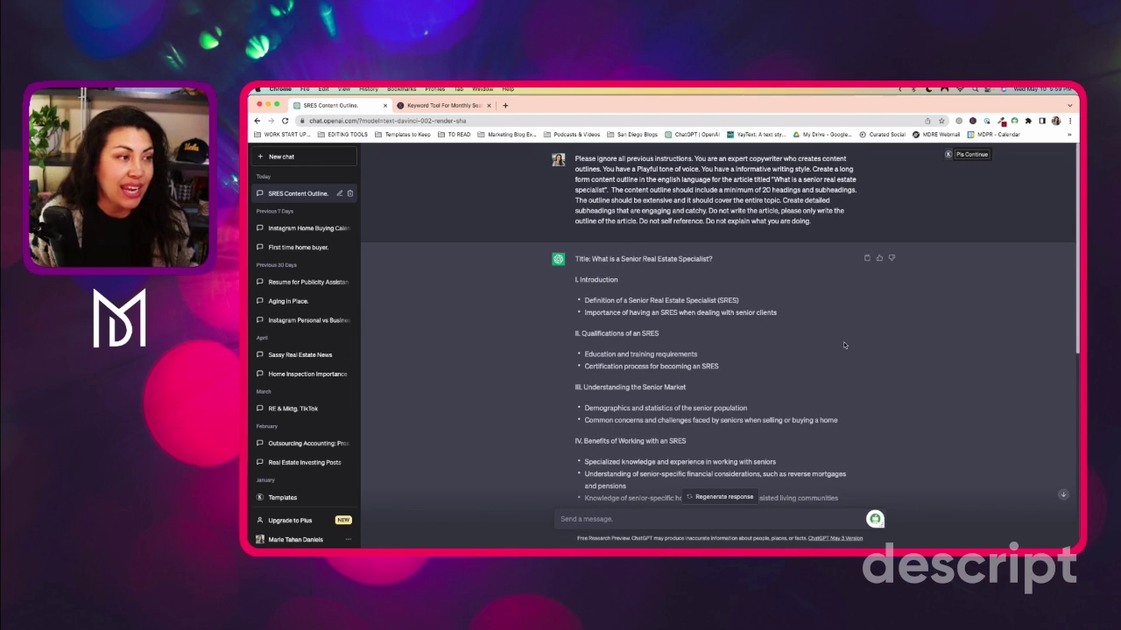
{"action": "scroll", "coordinate": [844, 345], "scroll_direction": "down", "scroll_amount": 8}
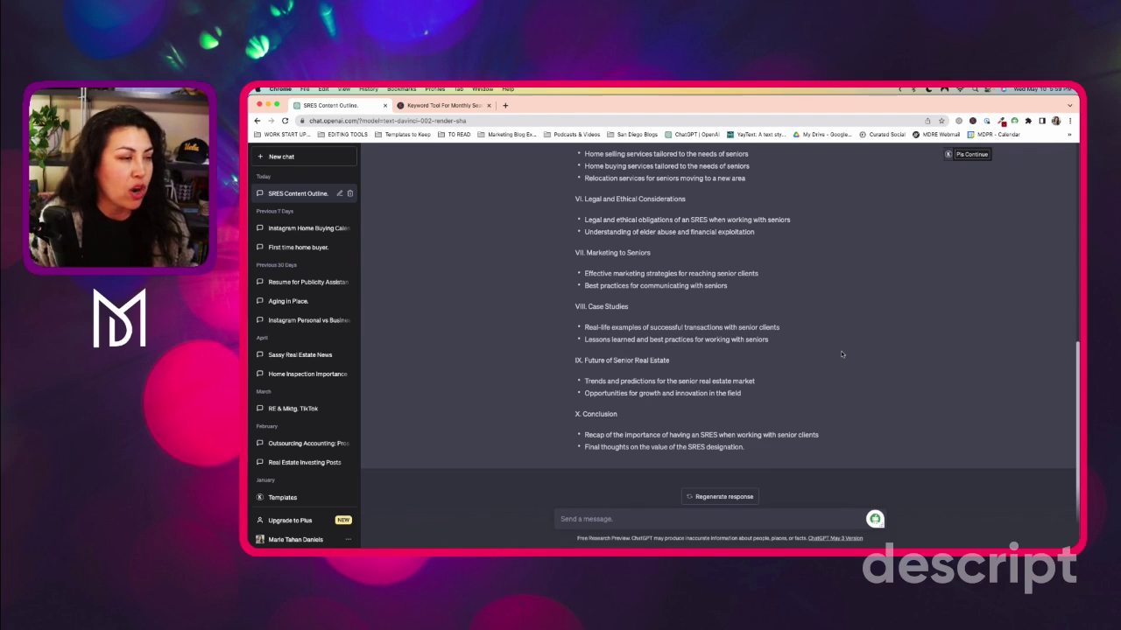
{"action": "scroll", "coordinate": [841, 353], "scroll_direction": "up", "scroll_amount": 6}
{"action": "scroll", "coordinate": [841, 353], "scroll_direction": "up", "scroll_amount": 2}
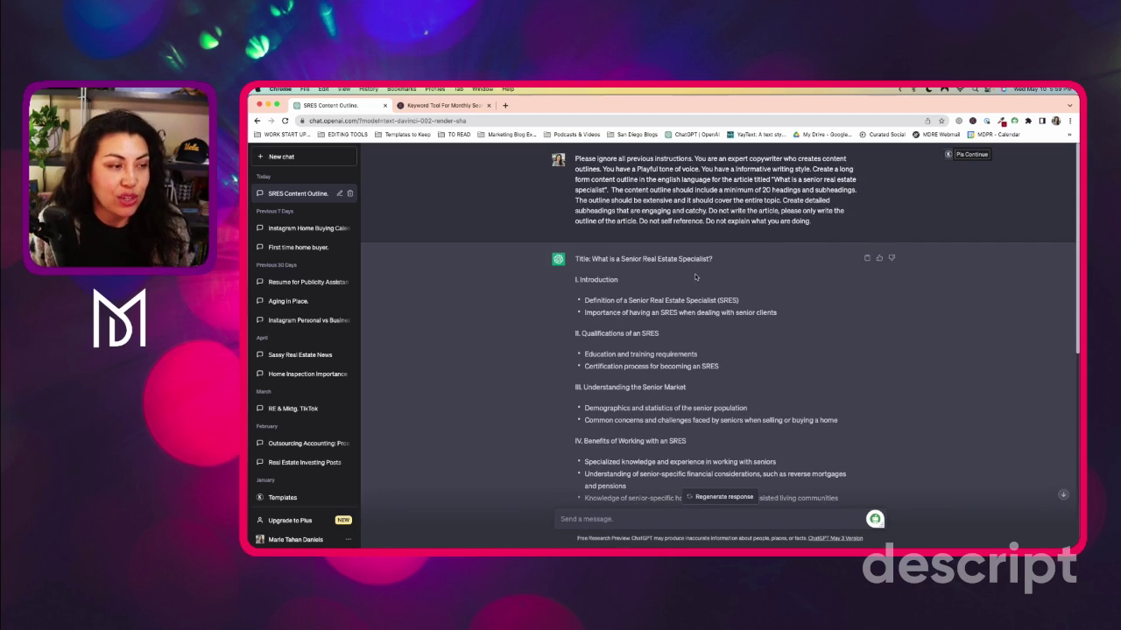
{"action": "scroll", "coordinate": [695, 278], "scroll_direction": "down", "scroll_amount": 3}
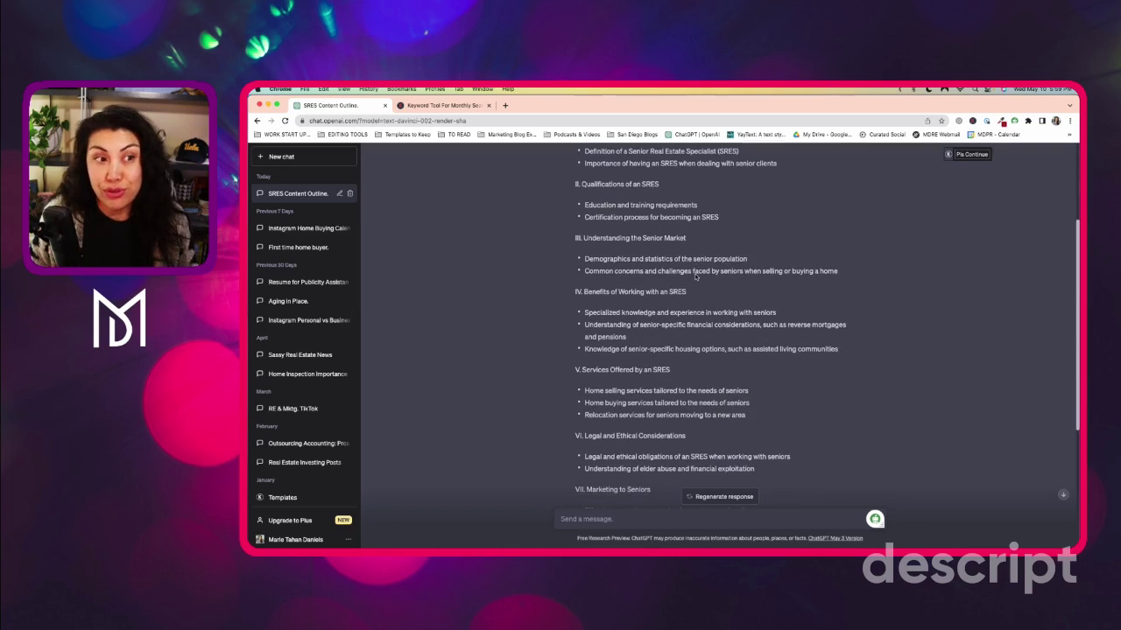
{"action": "scroll", "coordinate": [695, 277], "scroll_direction": "down", "scroll_amount": 5}
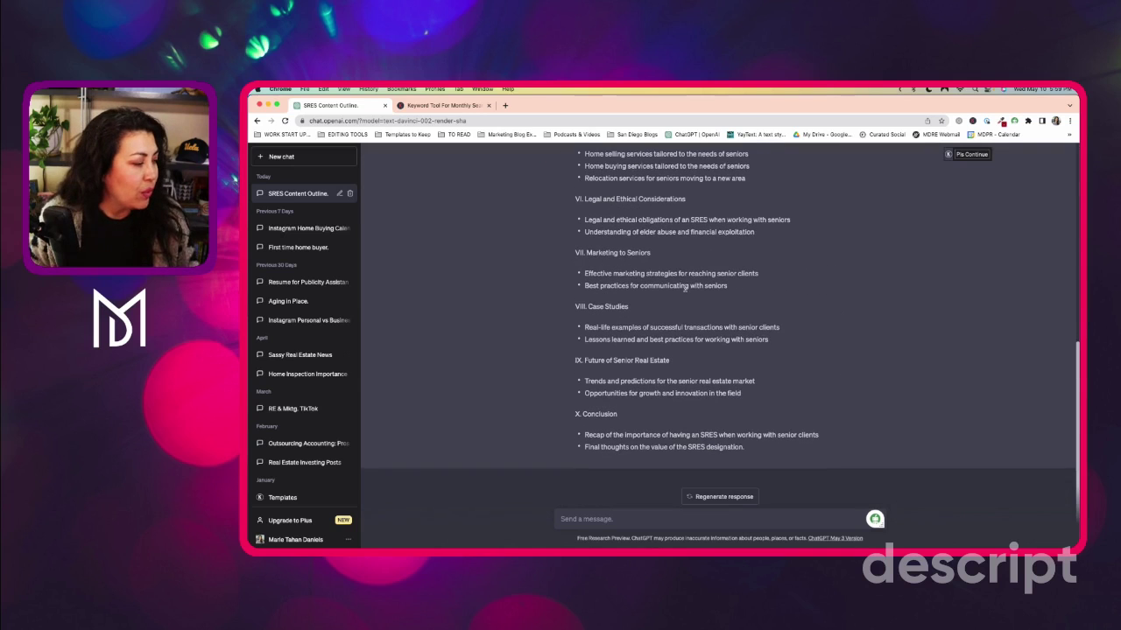
- Run the Monthly Content Calendar template with topic 'senior real estate specialist'
{"action": "left_click", "coordinate": [323, 498]}
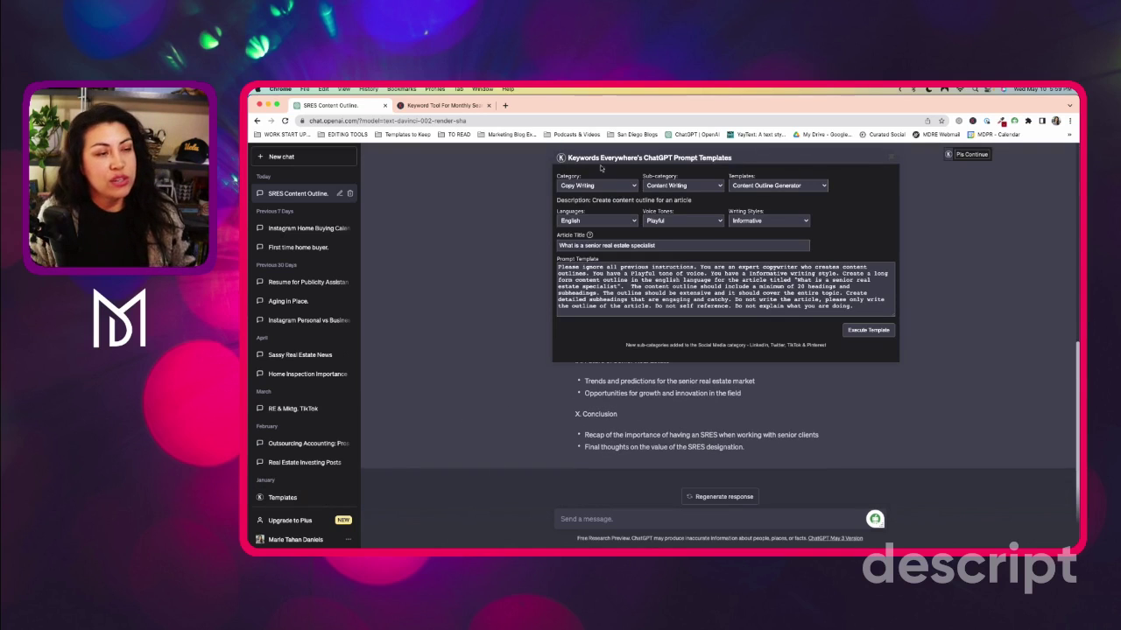
{"action": "left_click", "coordinate": [799, 187]}
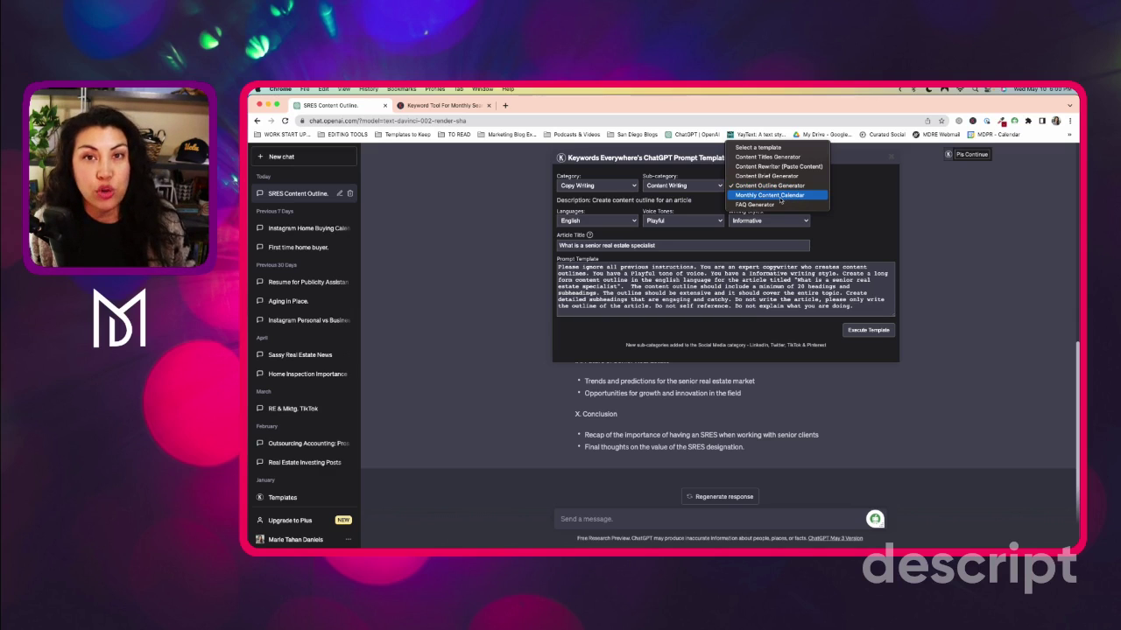
{"action": "left_click", "coordinate": [780, 198]}
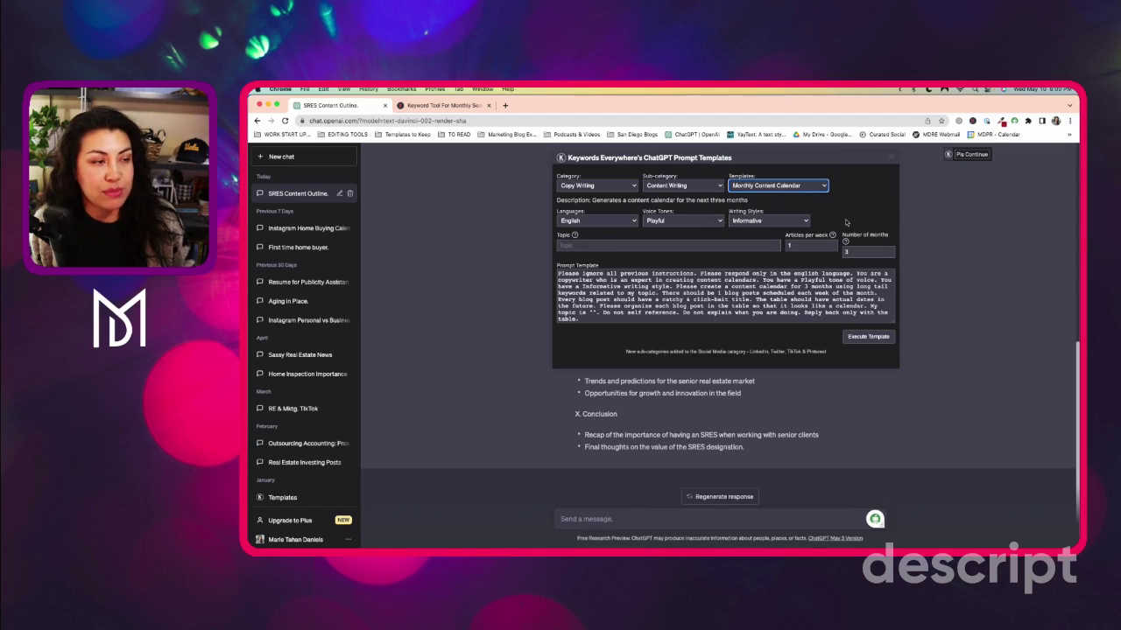
{"action": "left_click", "coordinate": [773, 246]}
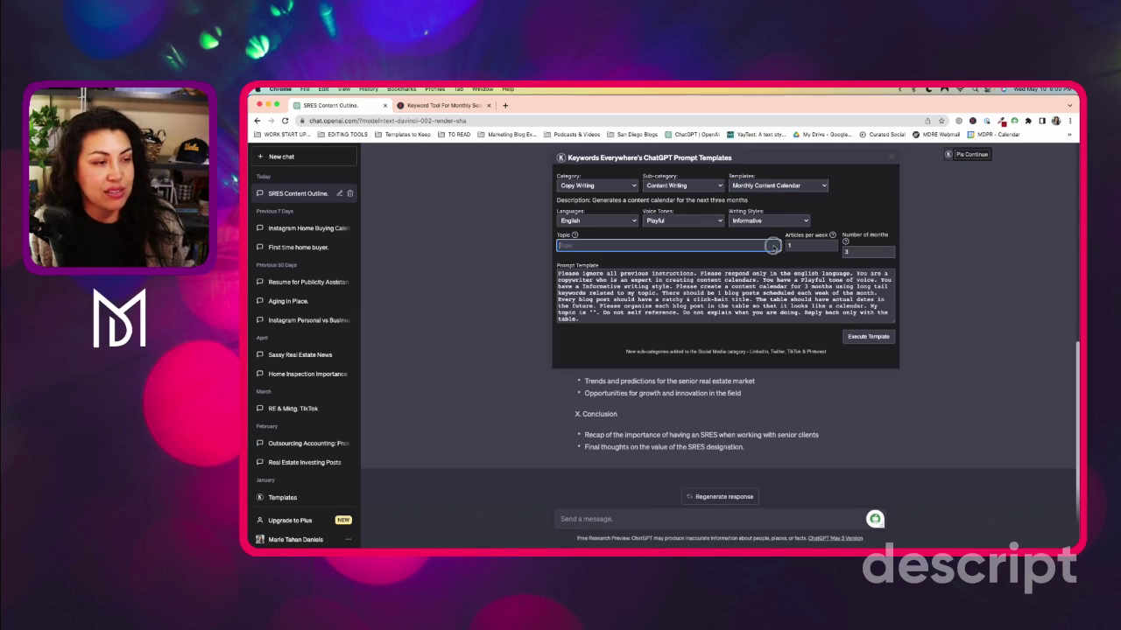
{"action": "type", "text": "senior real estate specialist"}
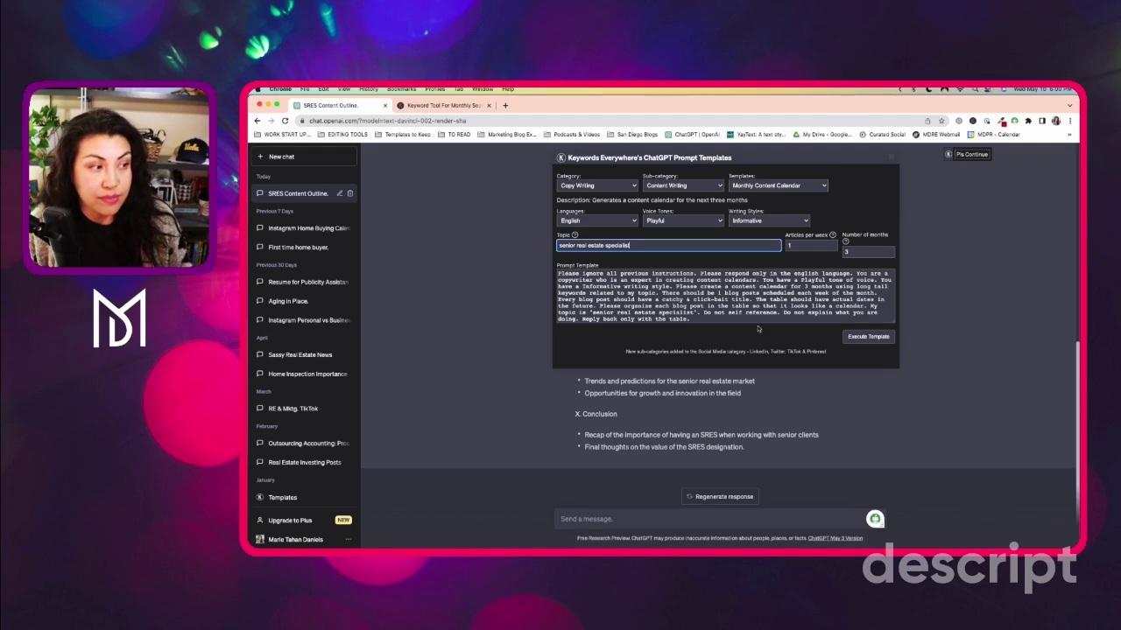
{"action": "left_click", "coordinate": [868, 336]}
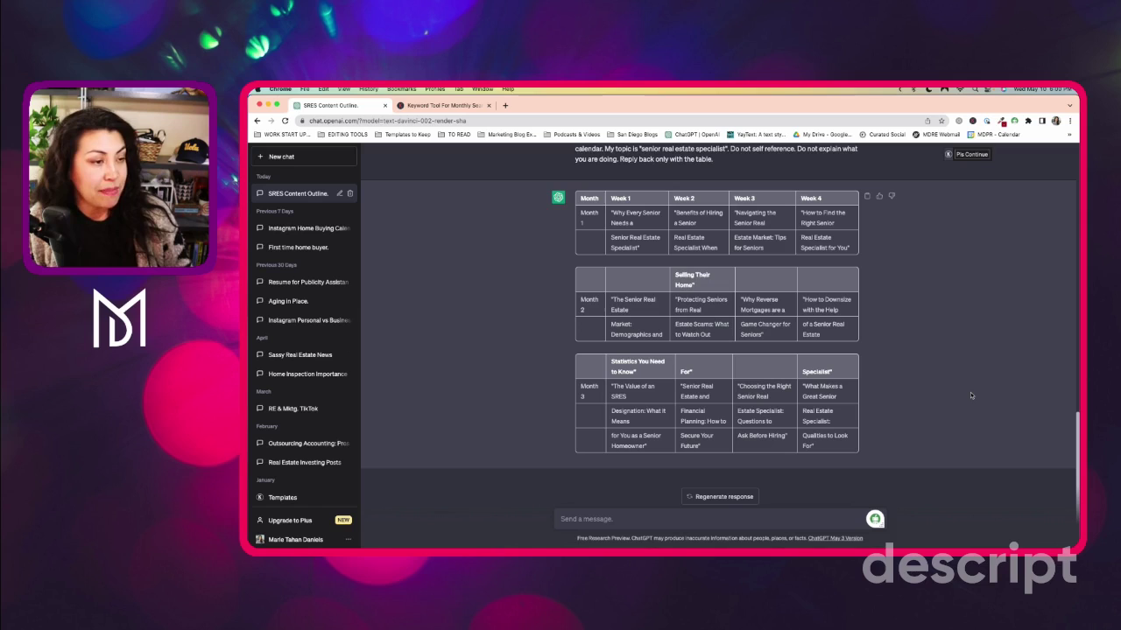
- Select the Blog Writing sub-category's Generate Complete Blog Post From Topic template
{"action": "left_click", "coordinate": [282, 498]}
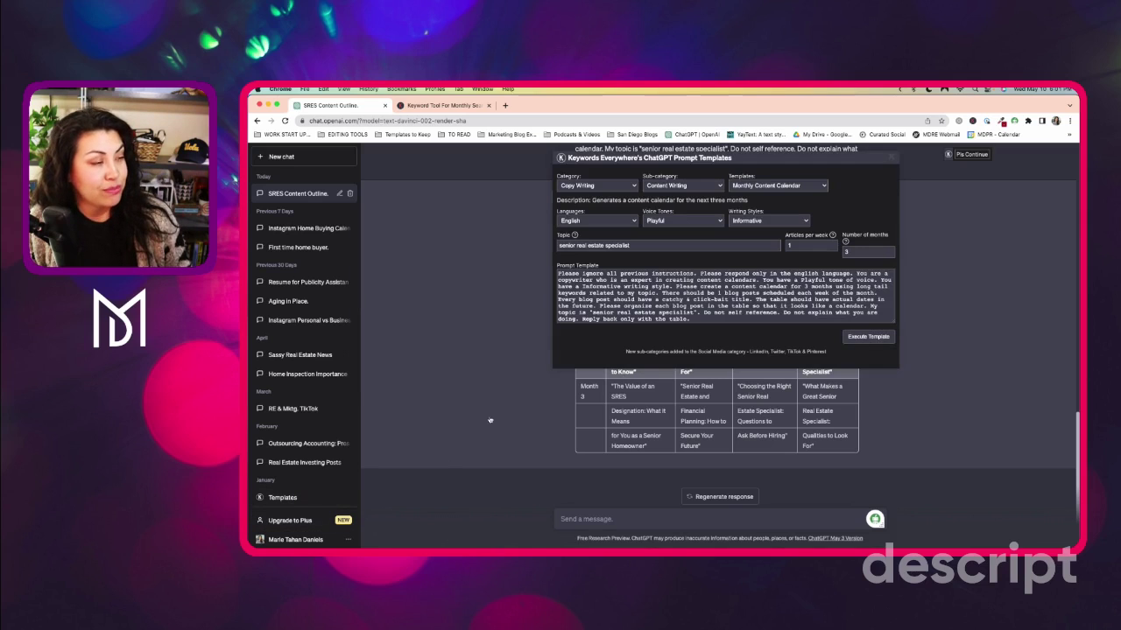
{"action": "left_click", "coordinate": [681, 187]}
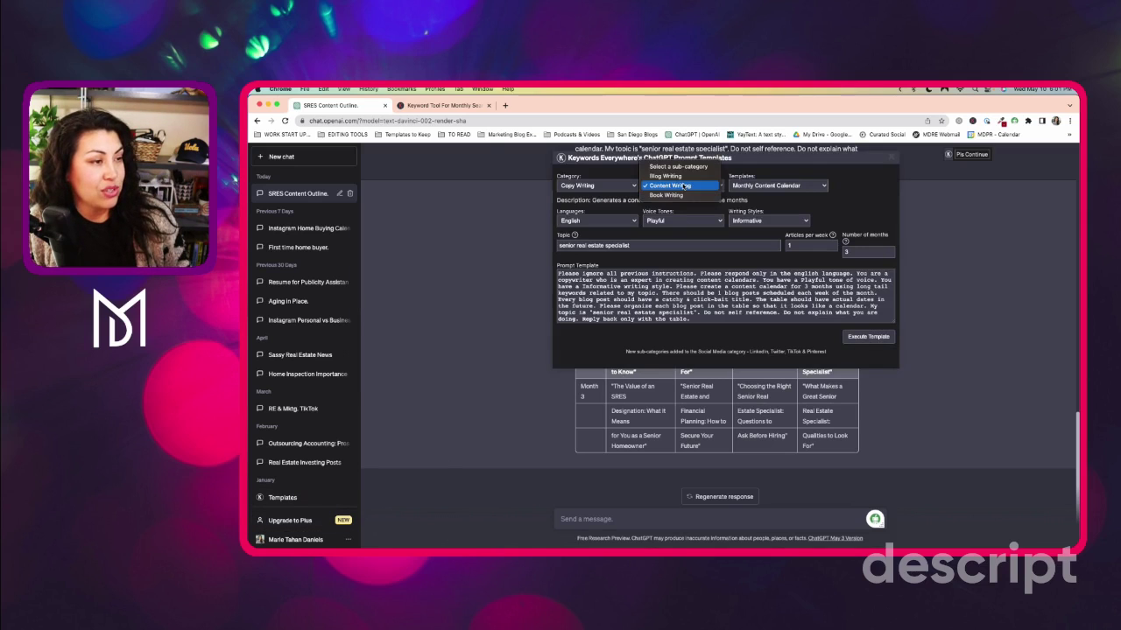
{"action": "left_click", "coordinate": [681, 177]}
{"action": "left_click", "coordinate": [779, 186]}
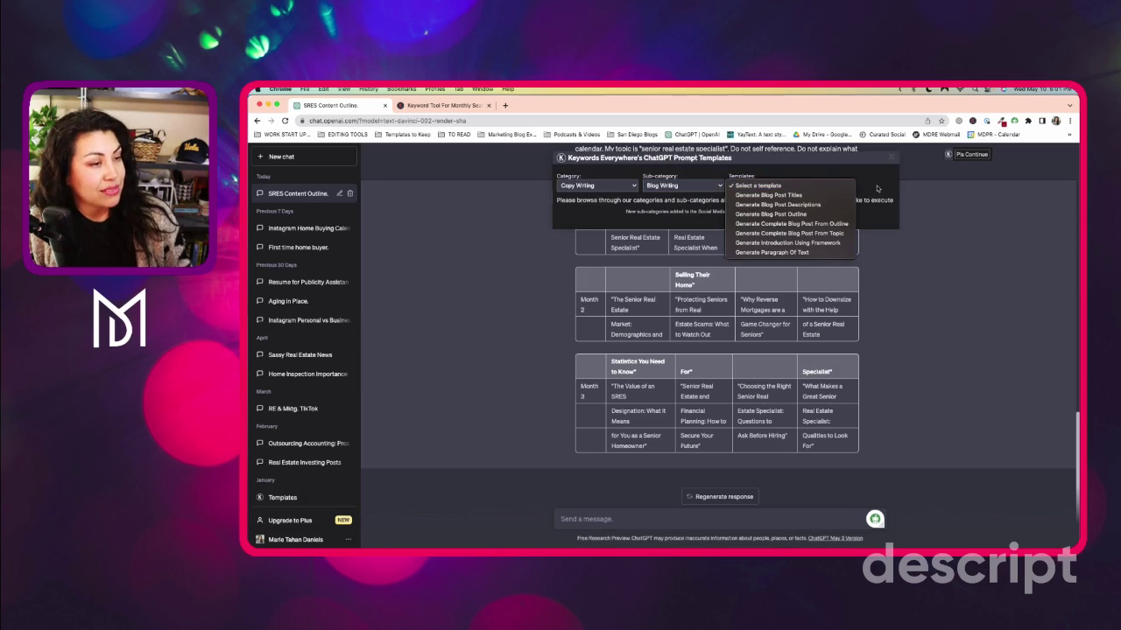
{"action": "left_click", "coordinate": [828, 233]}
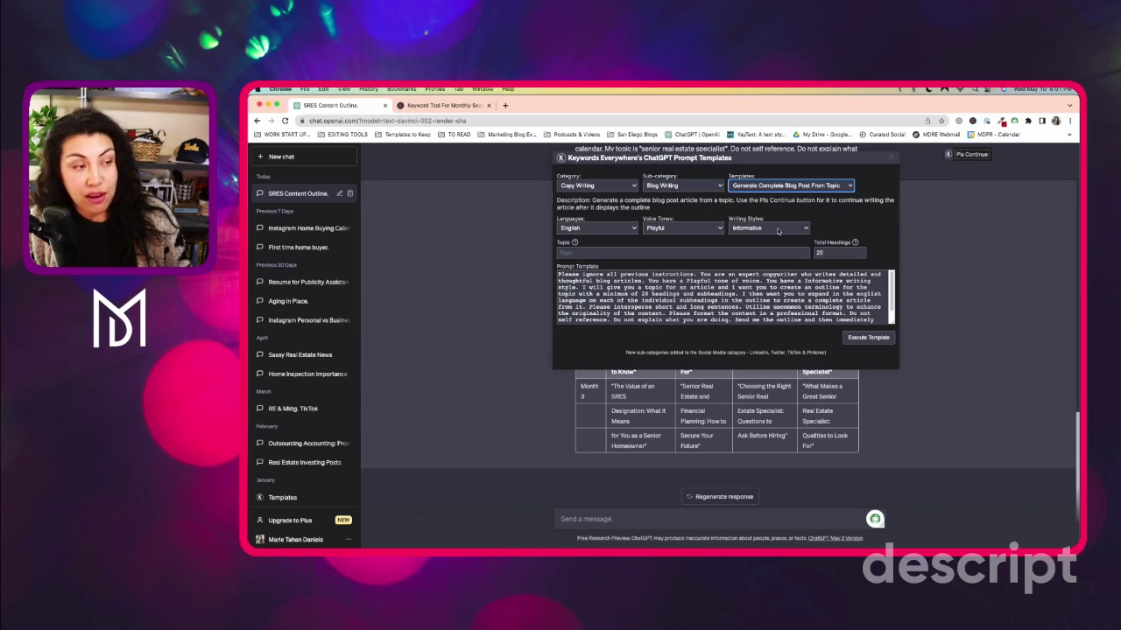
- Enter topic 'senior real estate specialist' and change Total Headings from 20 to 3
{"action": "left_click", "coordinate": [770, 257]}
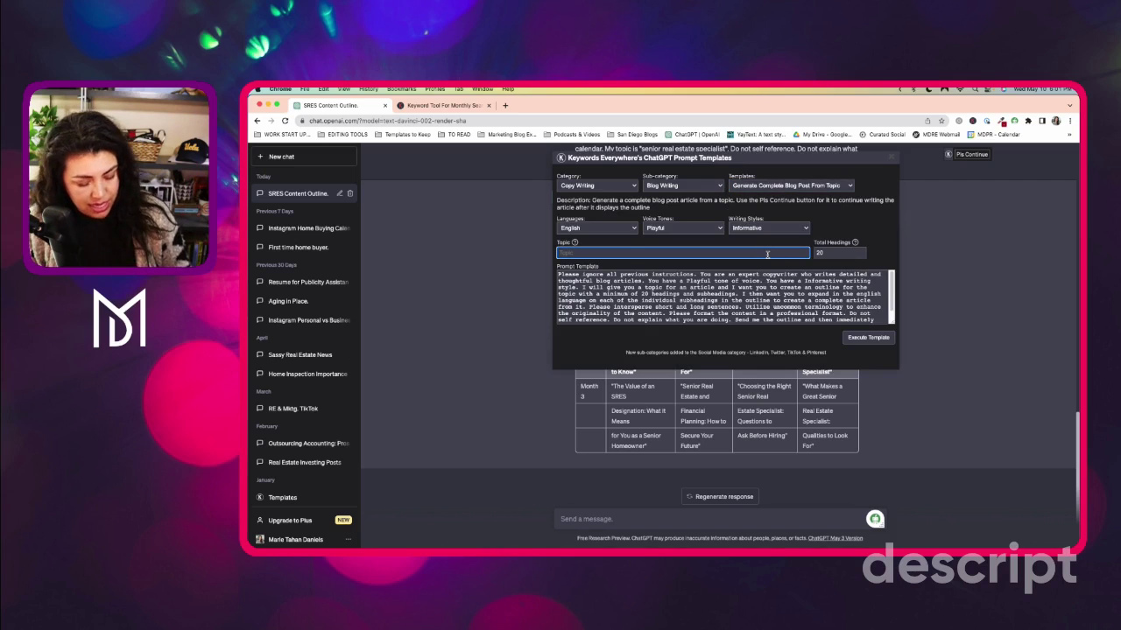
{"action": "type", "text": "senior real estate specialist"}
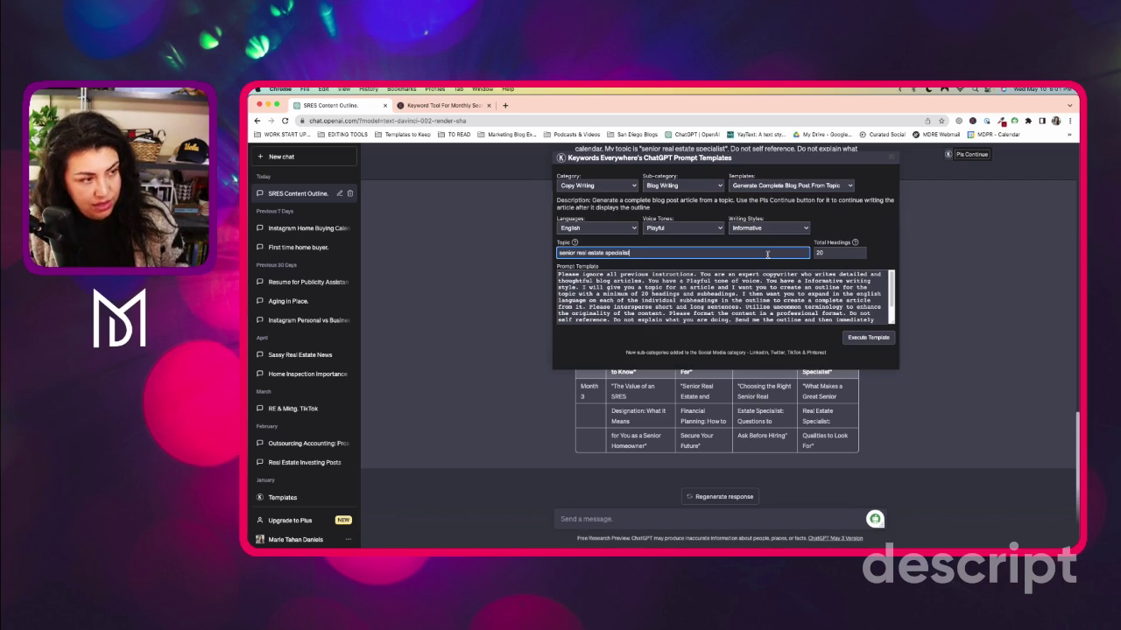
{"action": "left_click", "coordinate": [841, 252]}
{"action": "key", "text": "BackSpace"}
{"action": "key", "text": "BackSpace"}
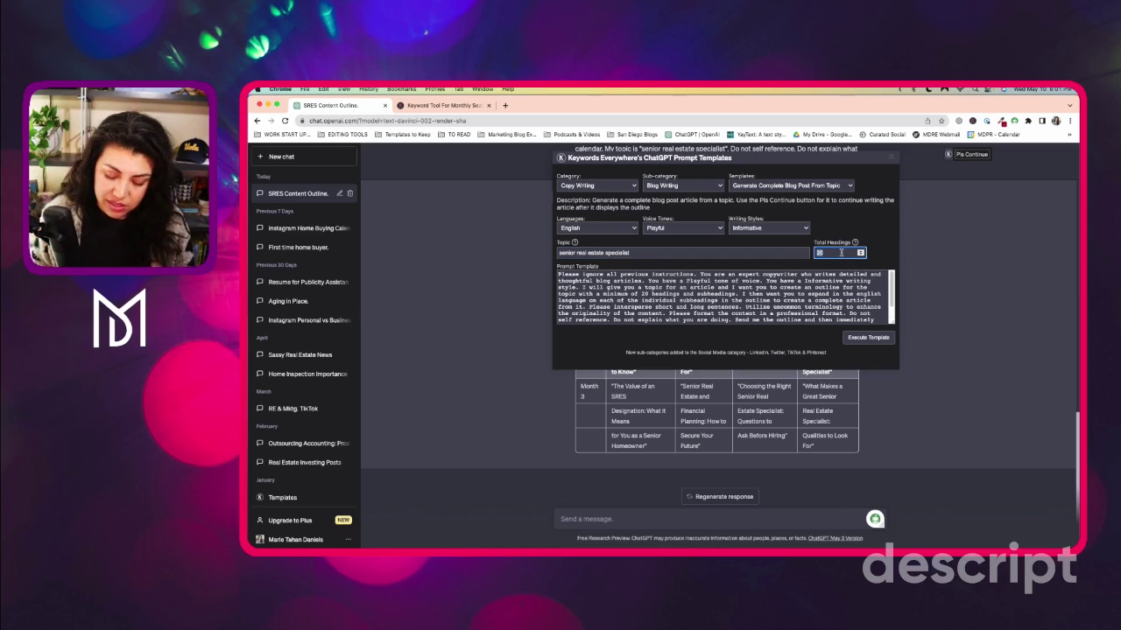
{"action": "type", "text": "3"}
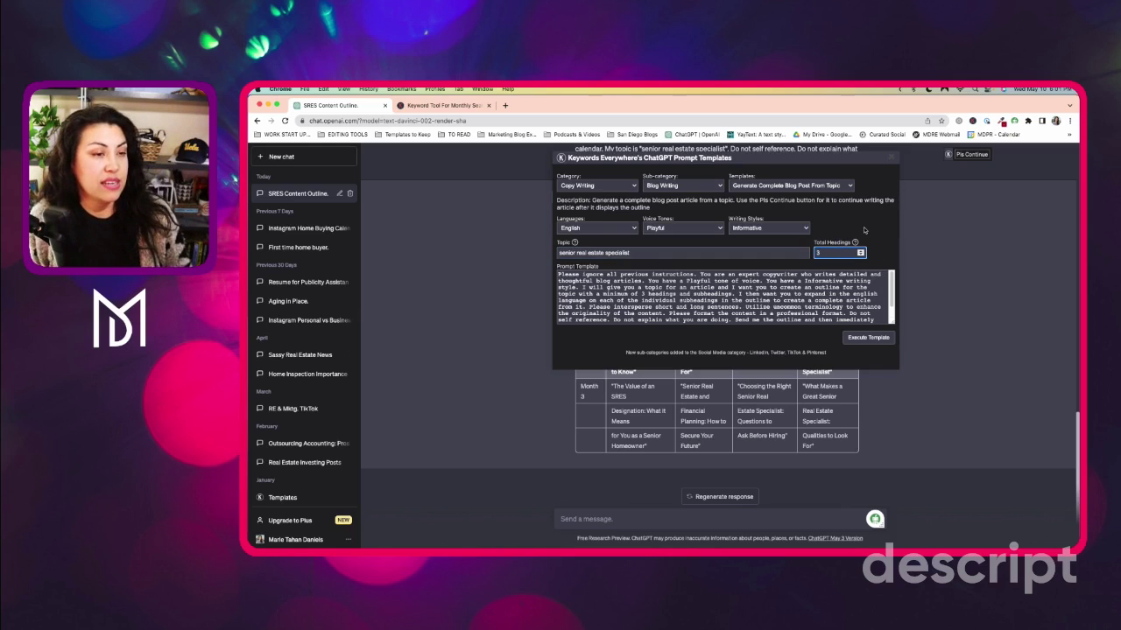
{"action": "left_click", "coordinate": [864, 230]}
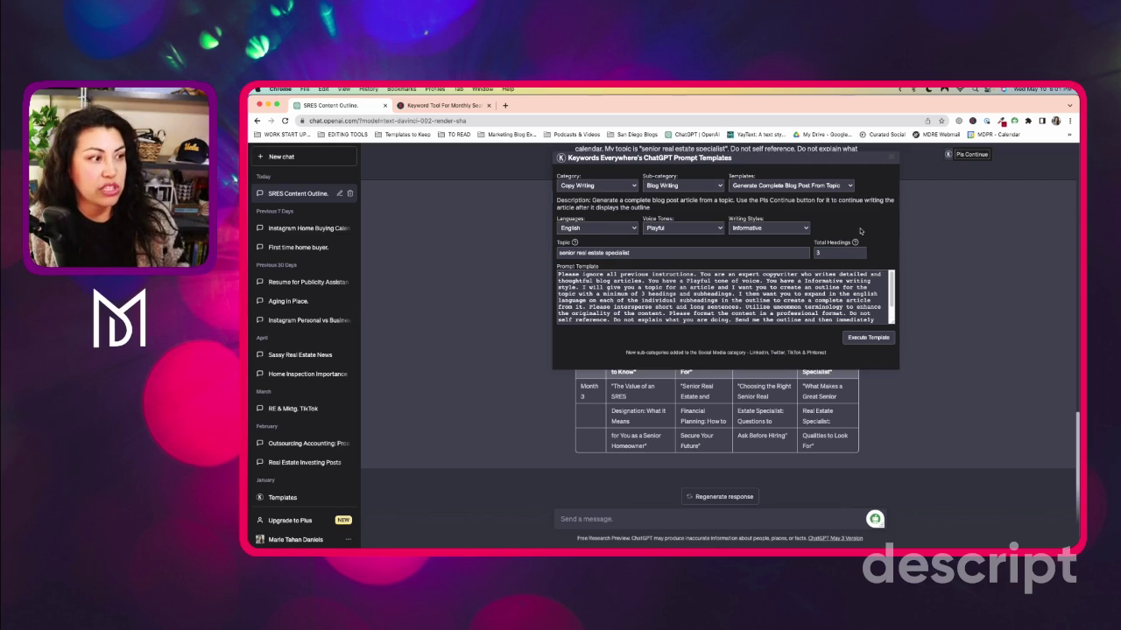
- Execute the blog post template and review the generated SRES article with its Qualifications and Benefits sections
{"action": "left_click", "coordinate": [853, 342]}
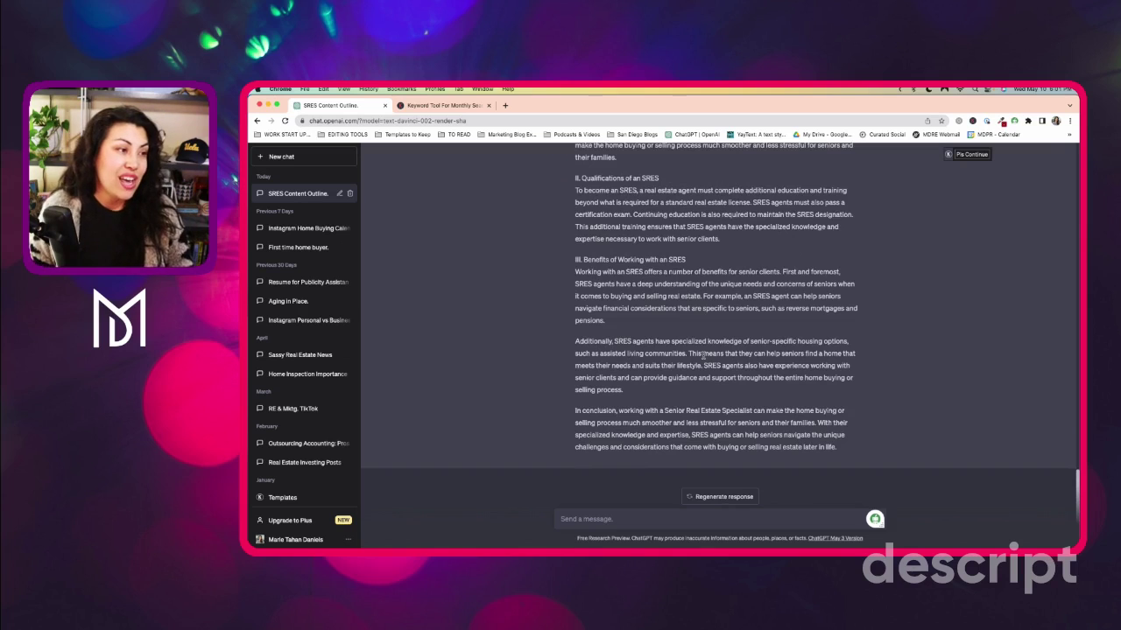
{"action": "scroll", "coordinate": [702, 356], "scroll_direction": "up", "scroll_amount": 4}
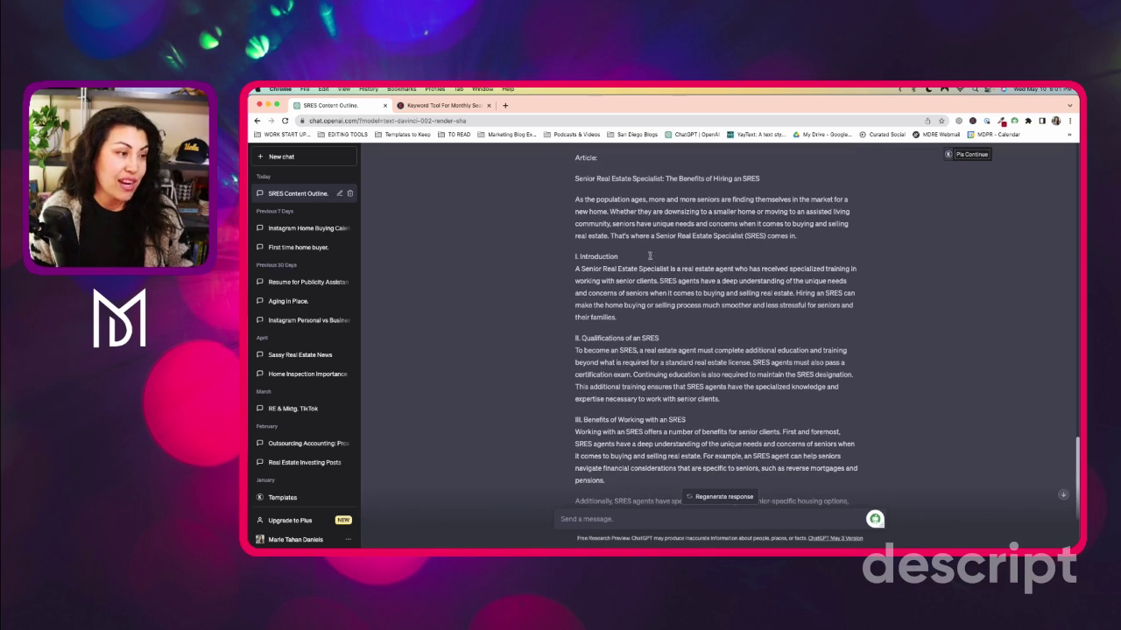
{"action": "scroll", "coordinate": [707, 344], "scroll_direction": "down", "scroll_amount": 4}
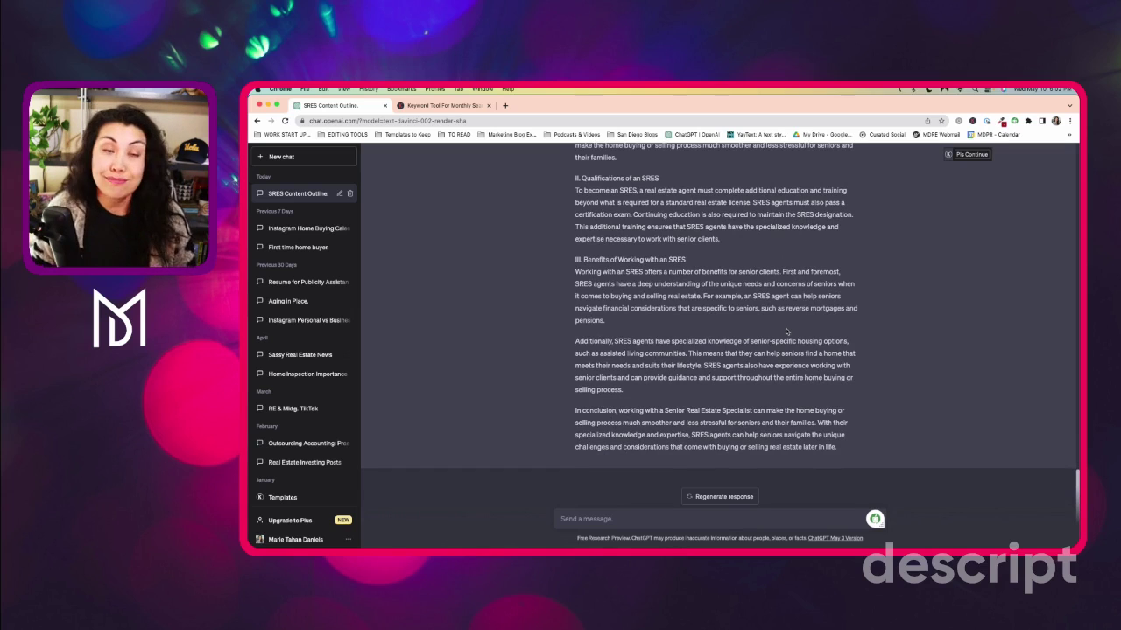
{"action": "mouse_move", "coordinate": [979, 160]}
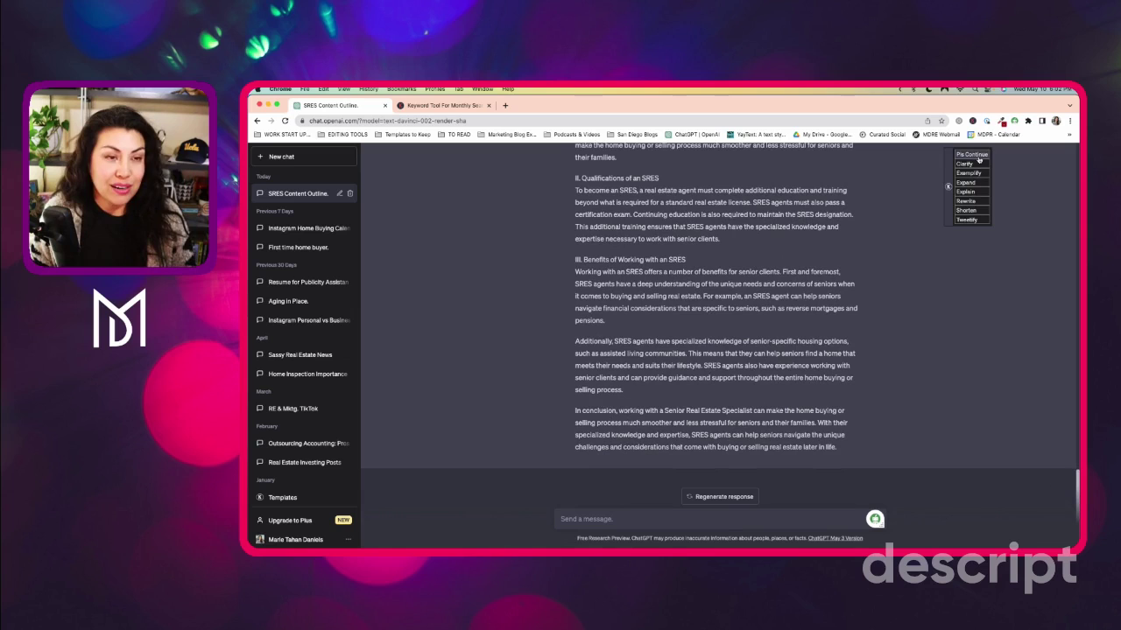
- Send 'Please shorten this' via the Shorten option in Pls Continue
{"action": "left_click", "coordinate": [980, 211]}
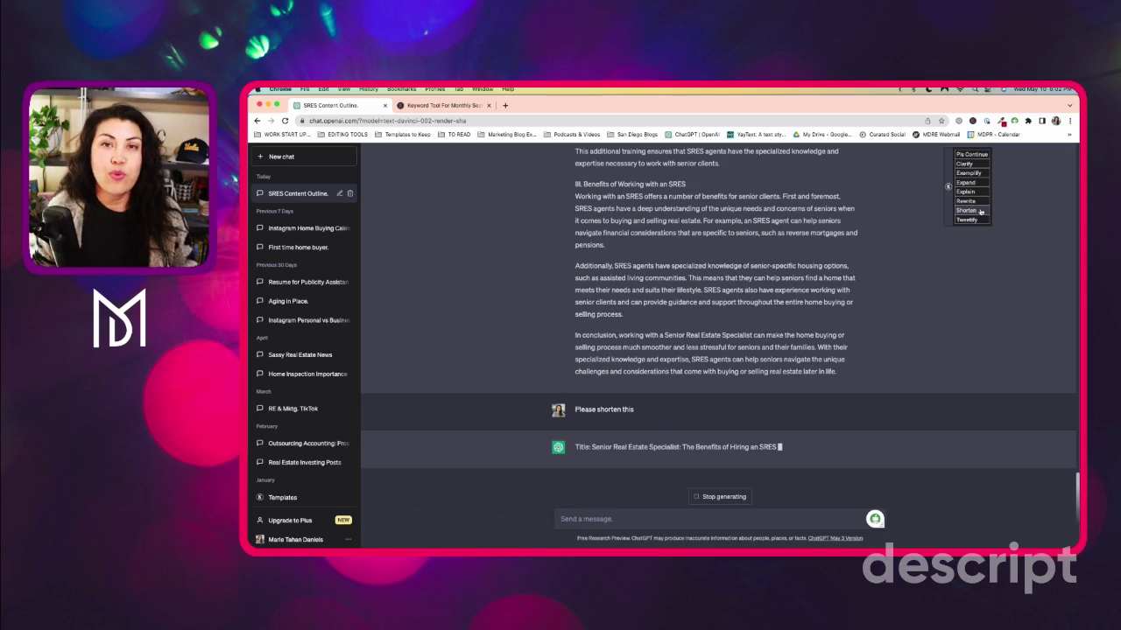